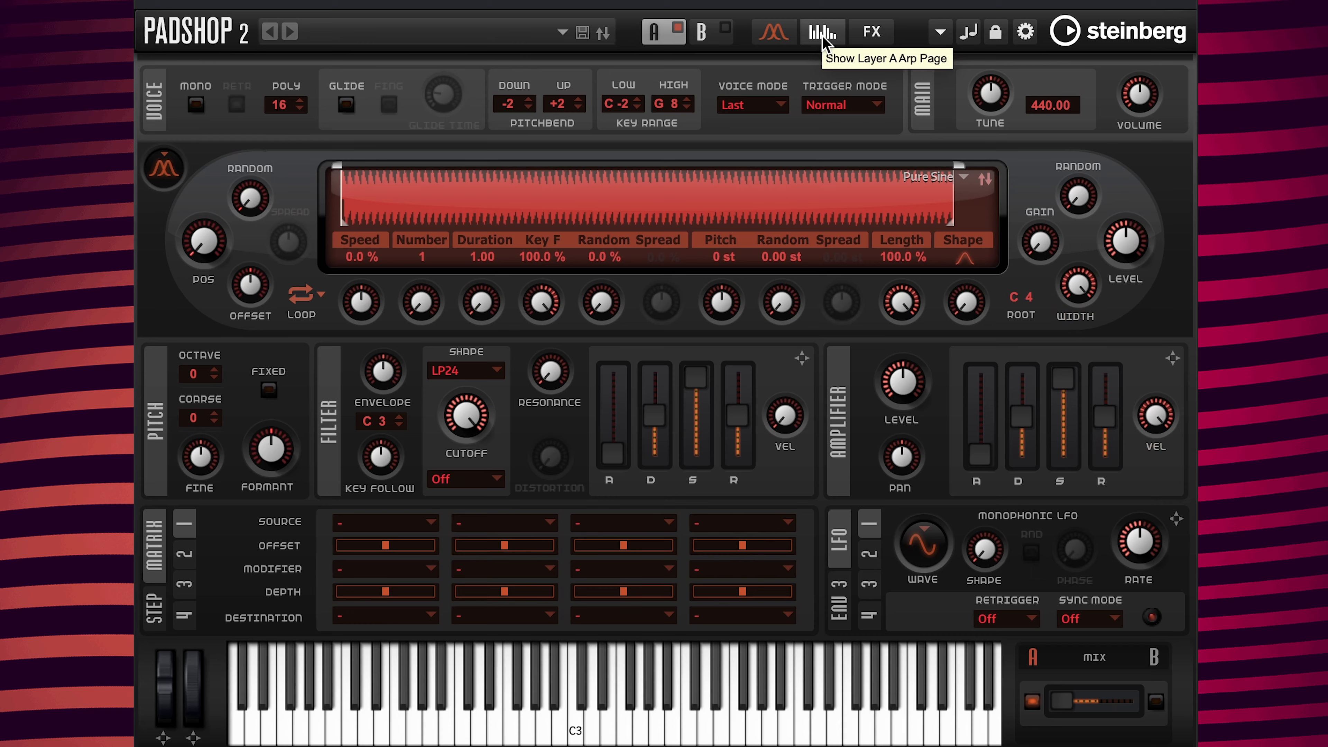
Step: Show layer A's Arp page from the toolbar, leaving the arpeggiator switched off
{"action": "left_click", "coordinate": [822, 36]}
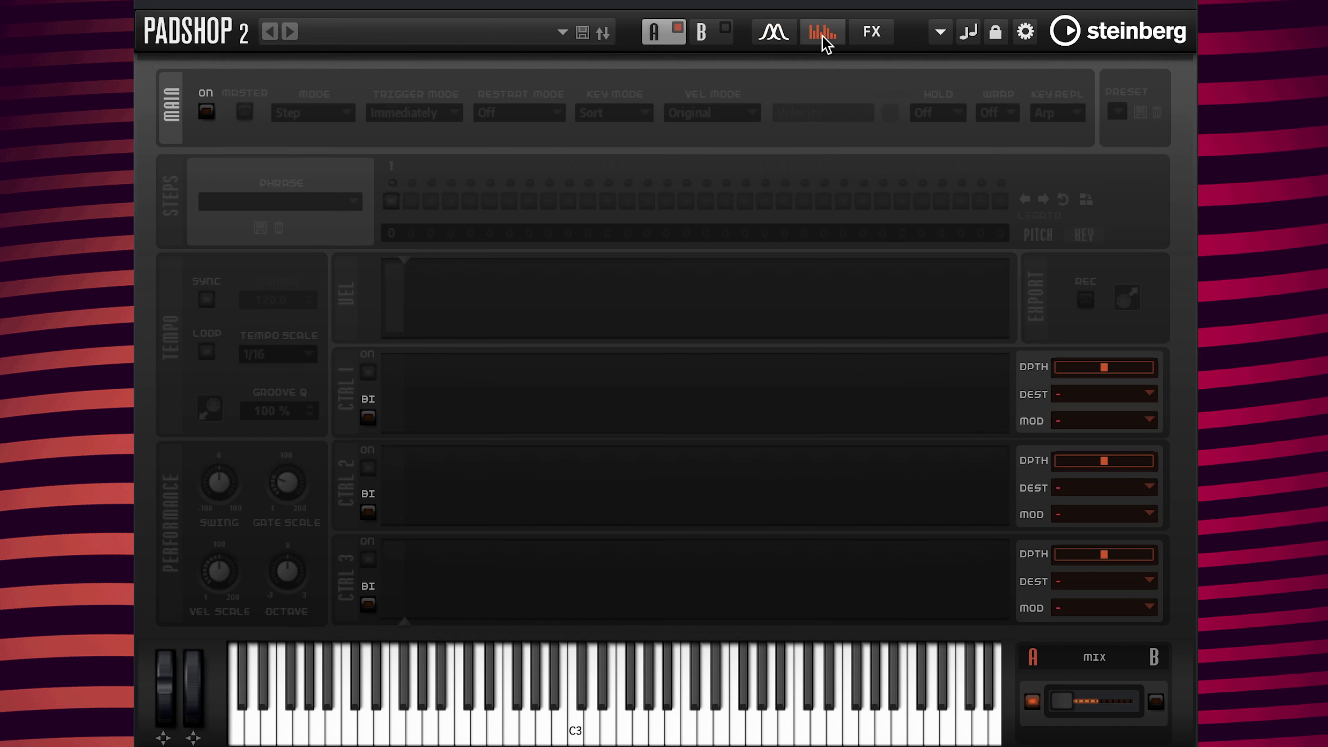
Step: Switch on layer A's Step arpeggiator and set step 1's velocity to 108
{"action": "left_click", "coordinate": [206, 112]}
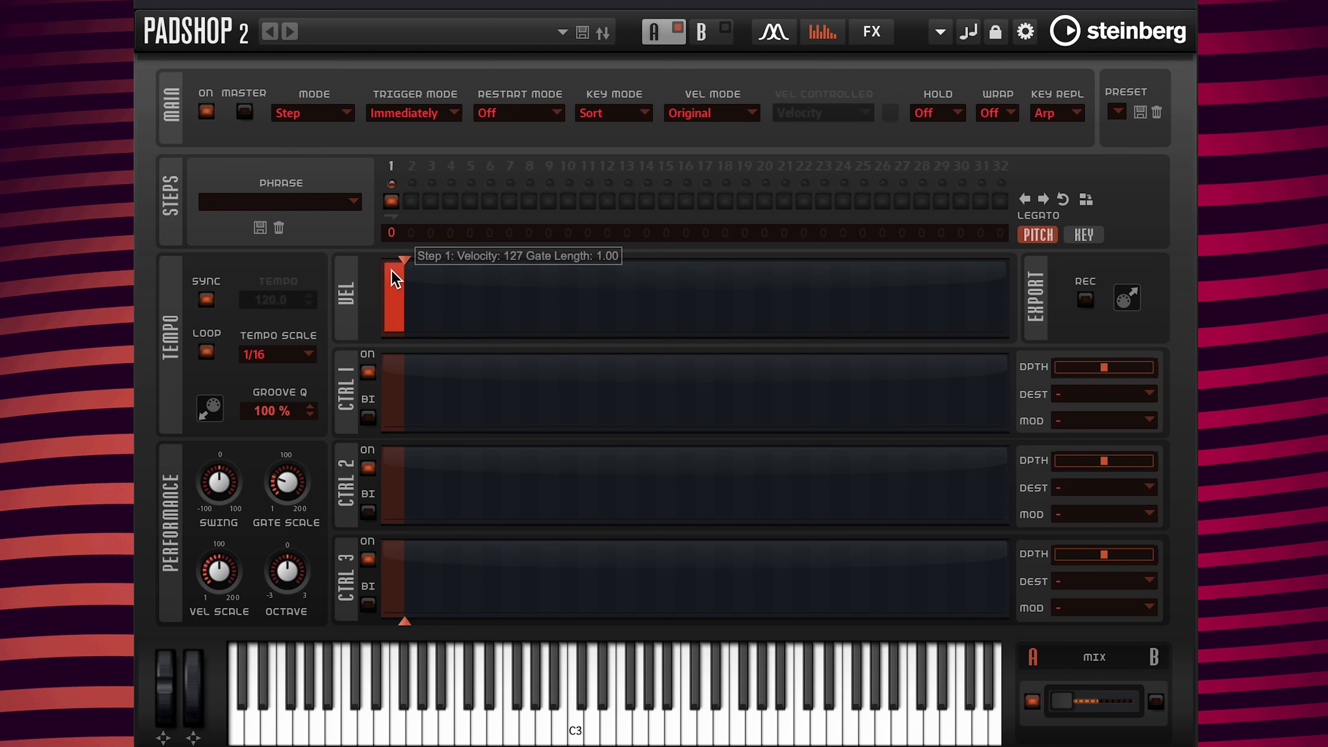
{"action": "left_click", "coordinate": [395, 308]}
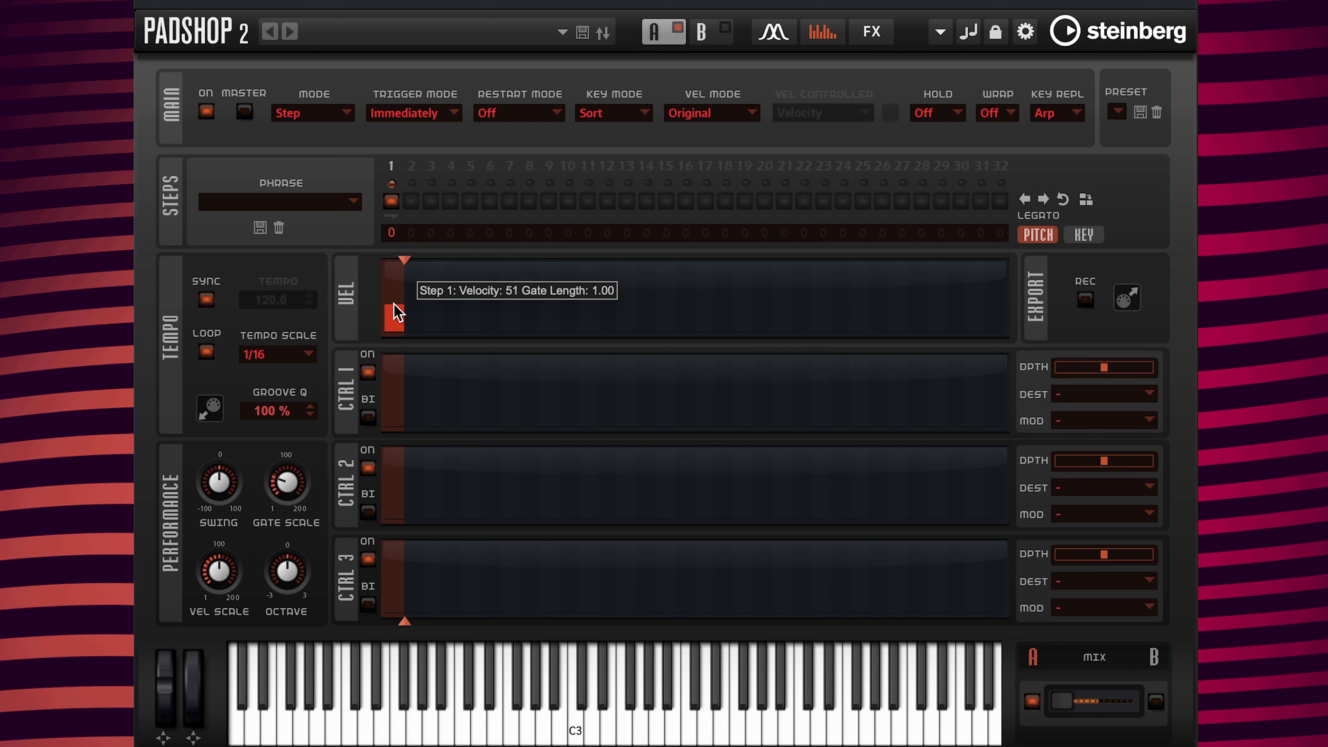
{"action": "left_click_drag", "start_coordinate": [396, 311], "coordinate": [397, 281]}
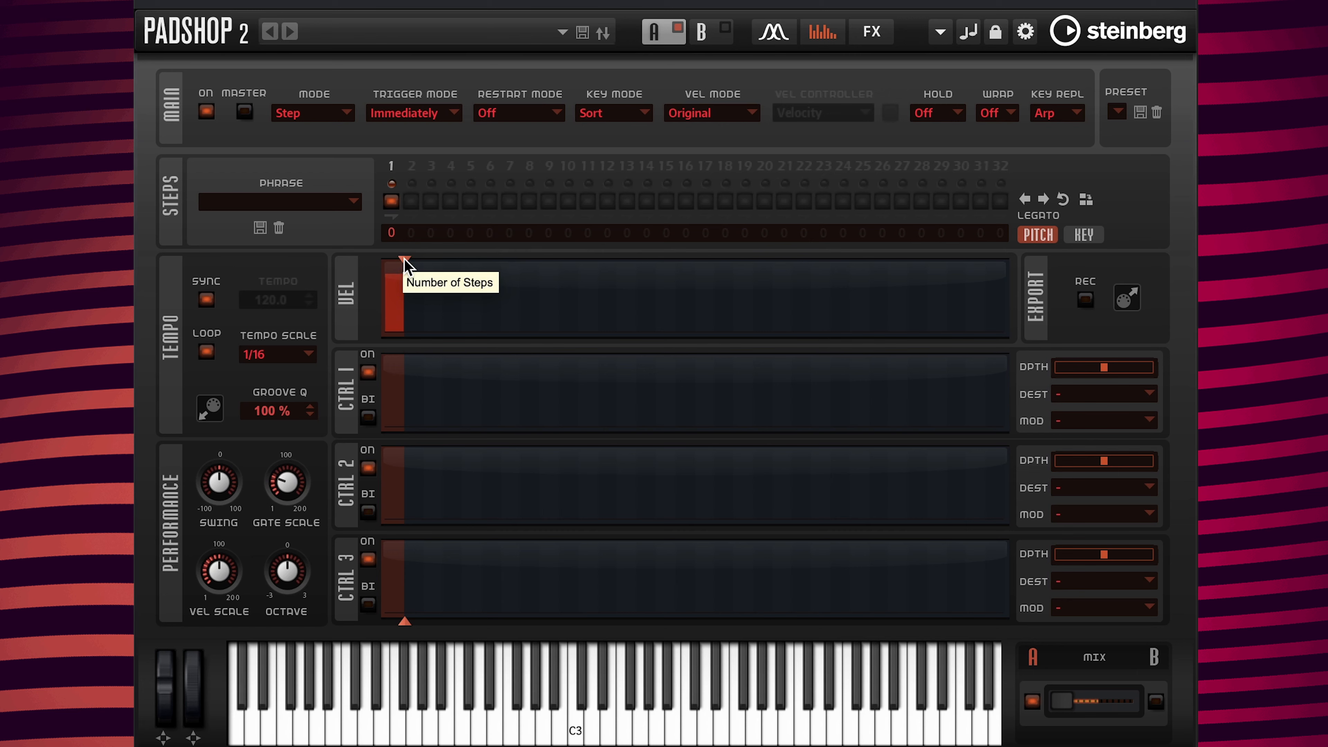
Step: Extend the phrase to 8 steps, vary steps 1–4's velocities, and stretch step 5's gate to 3.81
{"action": "left_click_drag", "start_coordinate": [405, 259], "coordinate": [538, 261]}
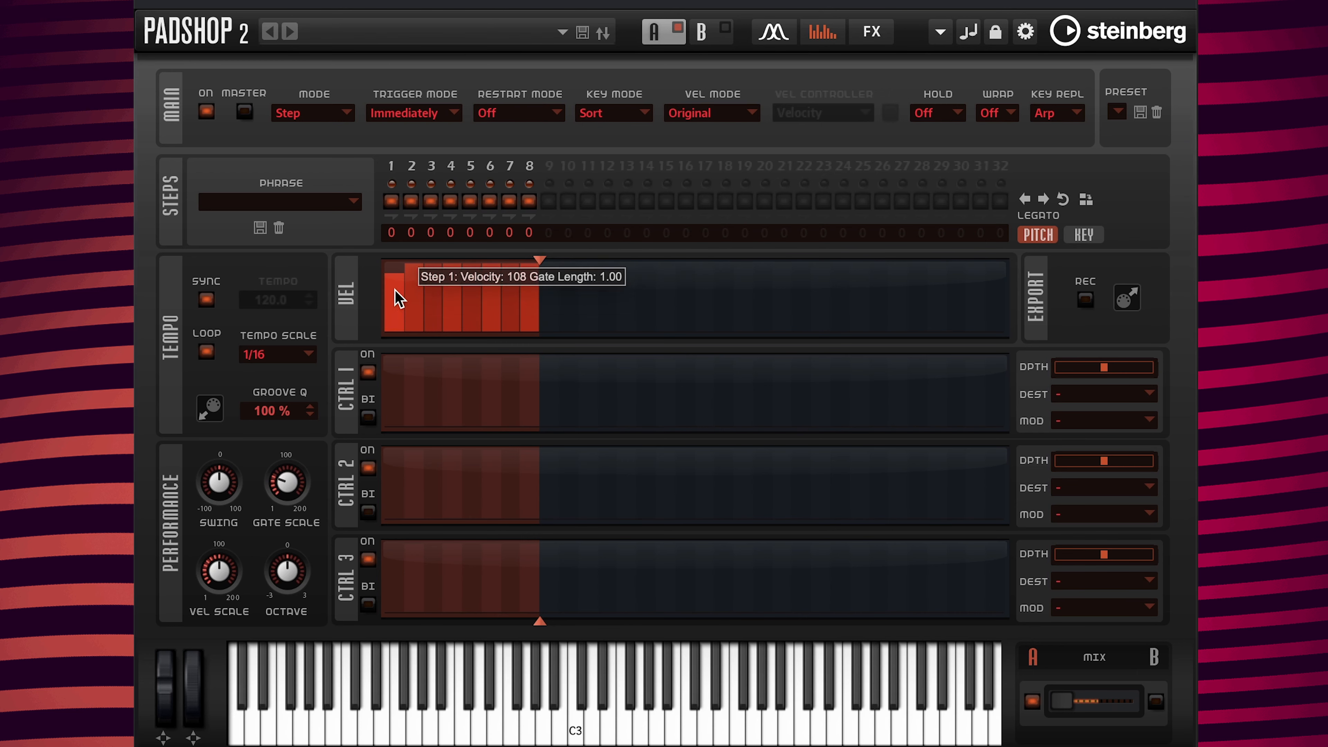
{"action": "mouse_move", "coordinate": [398, 298]}
{"action": "left_mouse_down"}
{"action": "mouse_move", "coordinate": [439, 288]}
{"action": "mouse_move", "coordinate": [421, 284]}
{"action": "mouse_move", "coordinate": [454, 303]}
{"action": "mouse_move", "coordinate": [528, 297]}
{"action": "mouse_move", "coordinate": [483, 301]}
{"action": "left_mouse_up"}
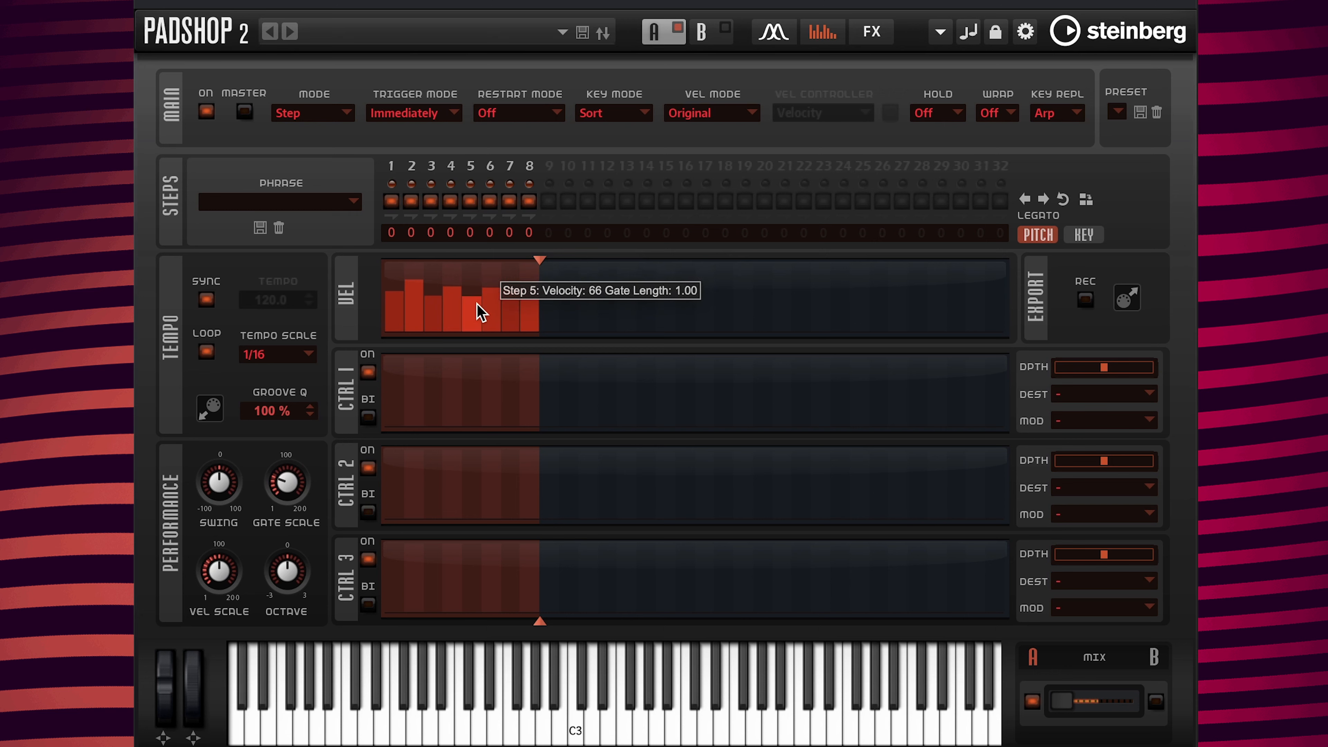
{"action": "left_click_drag", "start_coordinate": [480, 305], "coordinate": [624, 314]}
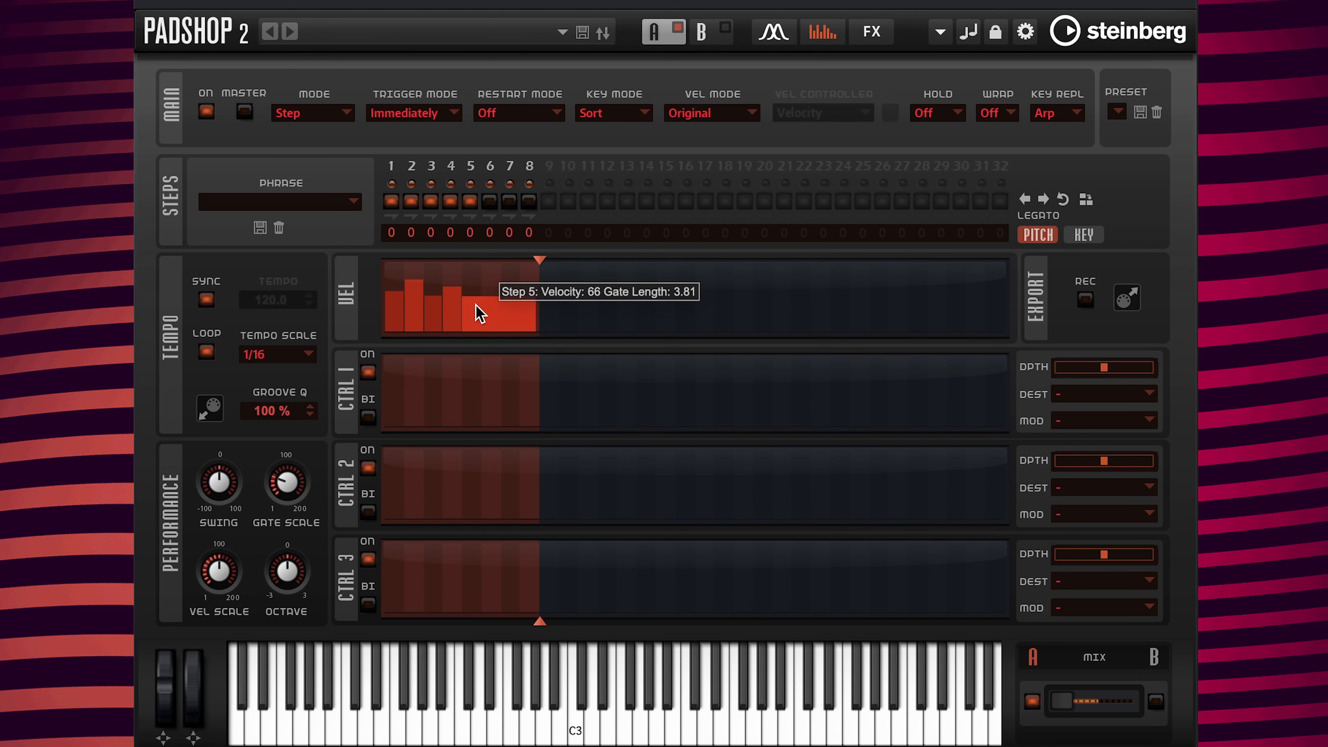
Step: Reset step 5, then all eight steps to velocity 127 and gate 1.00, and enable all steps
{"action": "right_click", "coordinate": [480, 312]}
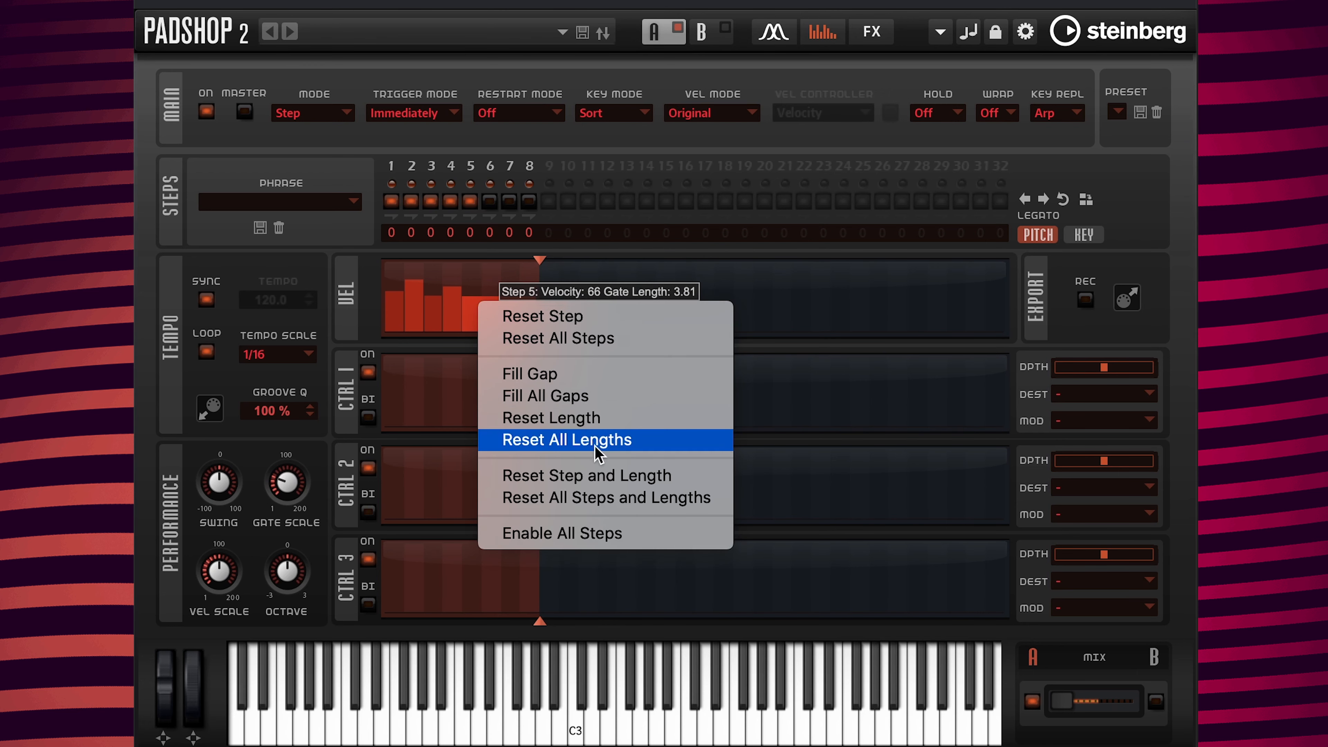
{"action": "left_click", "coordinate": [689, 485]}
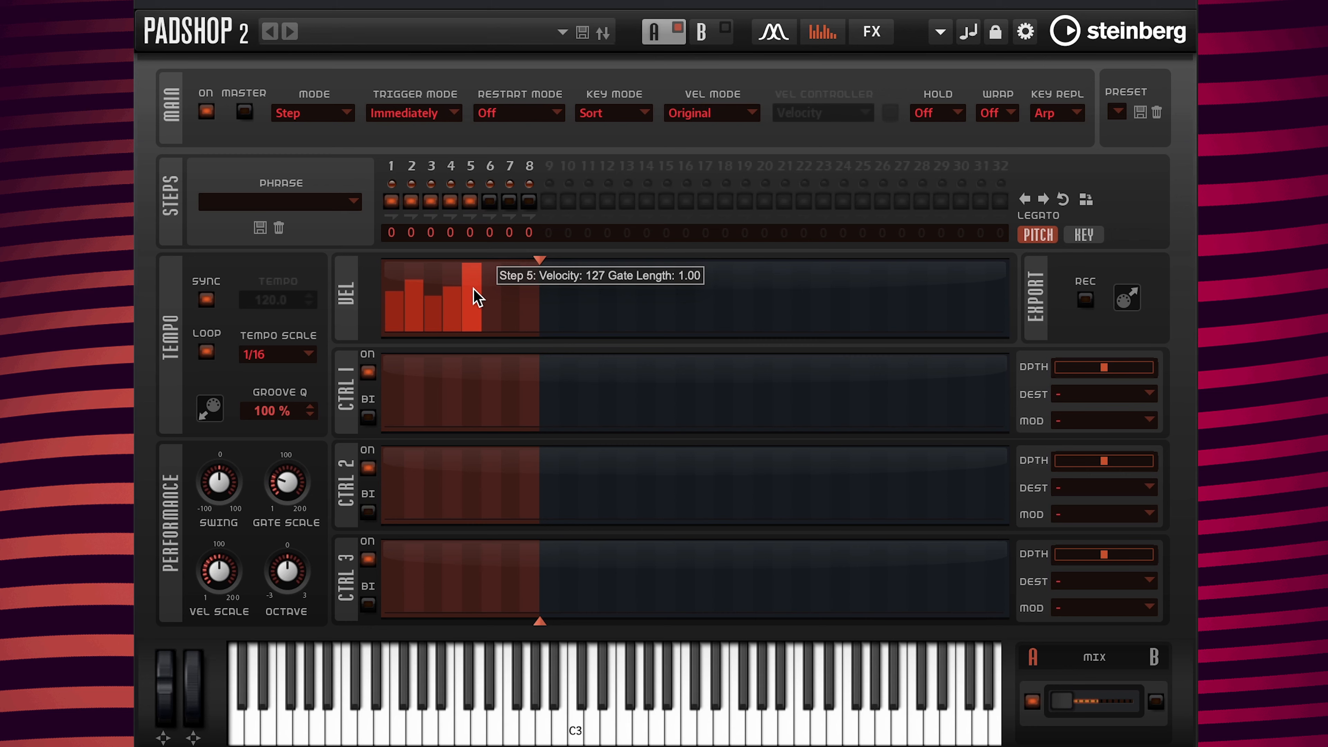
{"action": "right_click", "coordinate": [477, 297]}
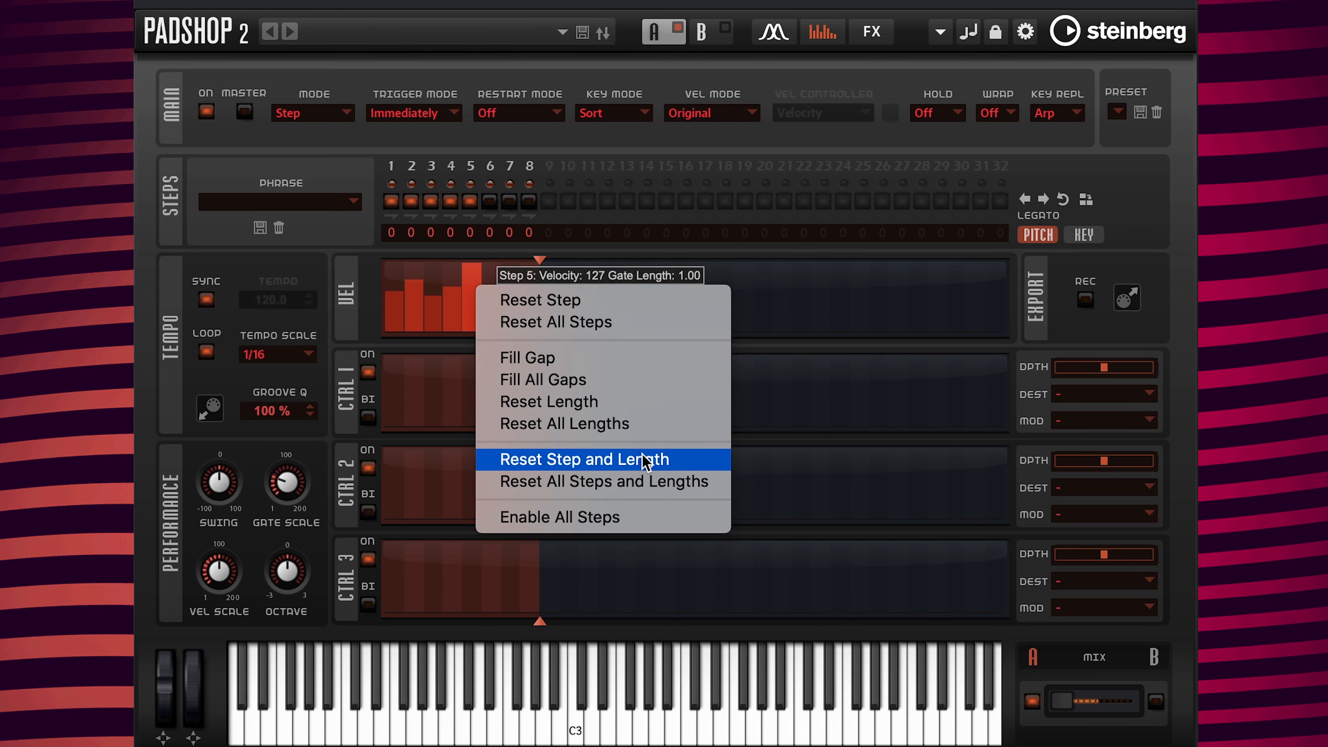
{"action": "left_click", "coordinate": [655, 482]}
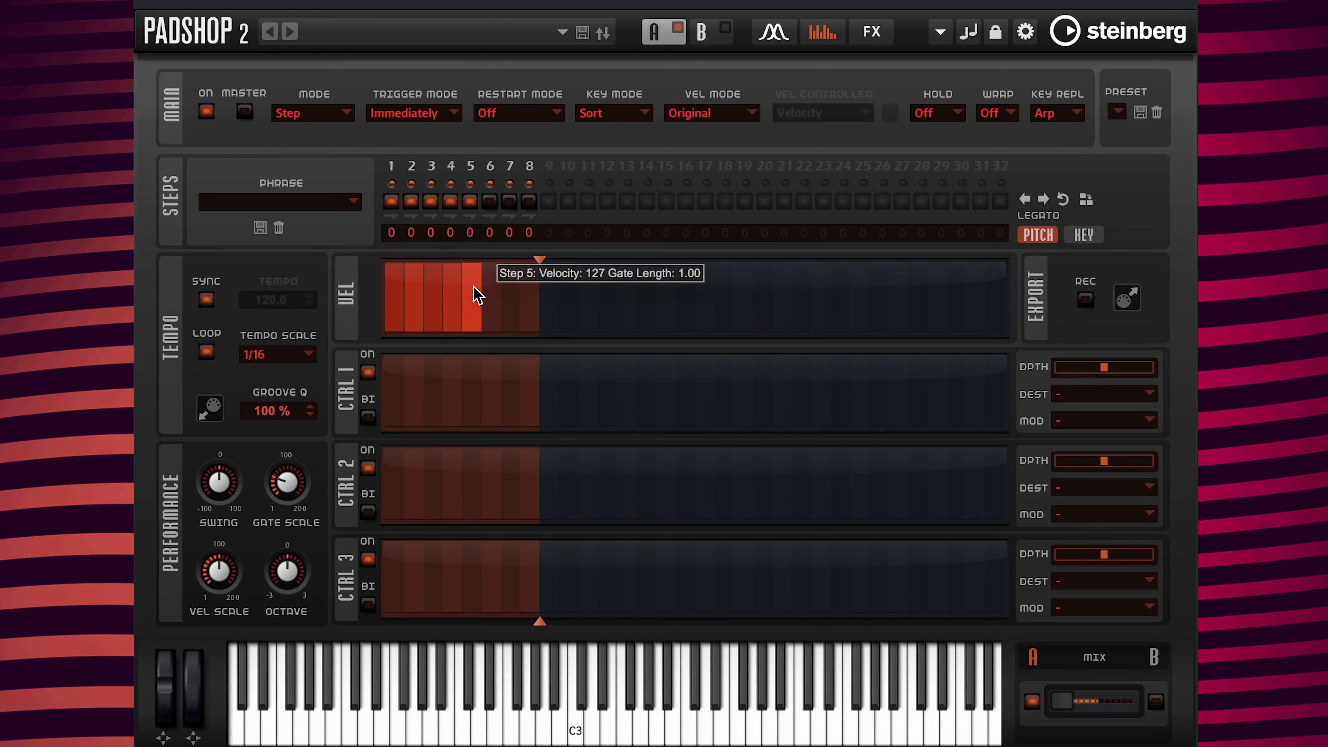
{"action": "right_click", "coordinate": [477, 296]}
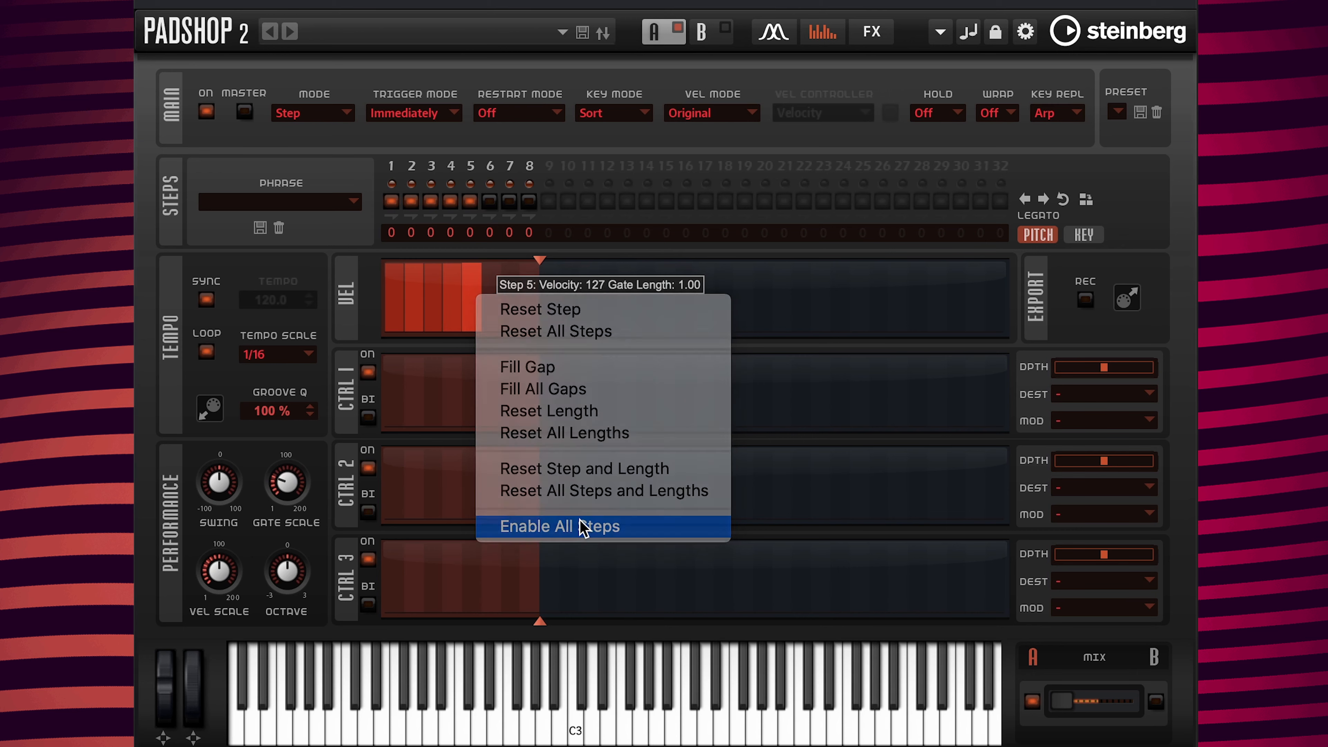
{"action": "left_click", "coordinate": [583, 527]}
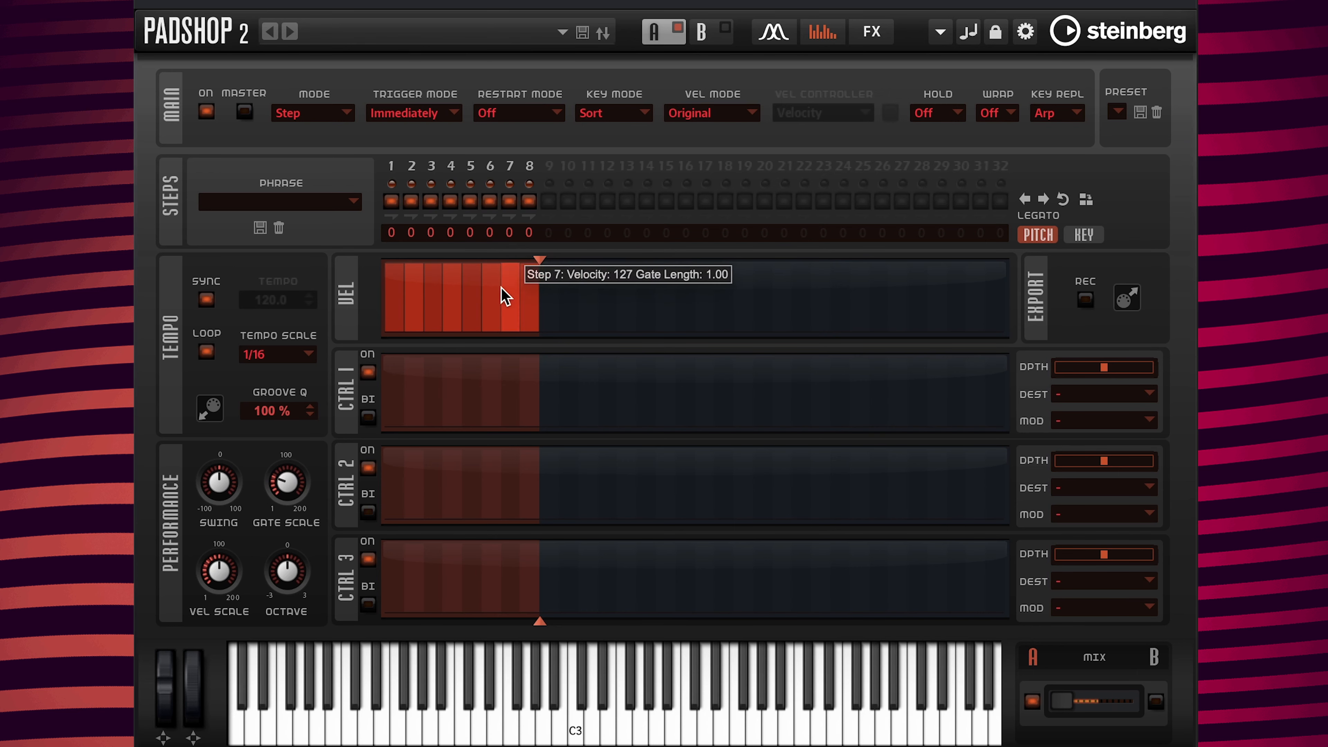
Step: Select all eight steps and set their velocity to 117
{"action": "key", "text": "shift"}
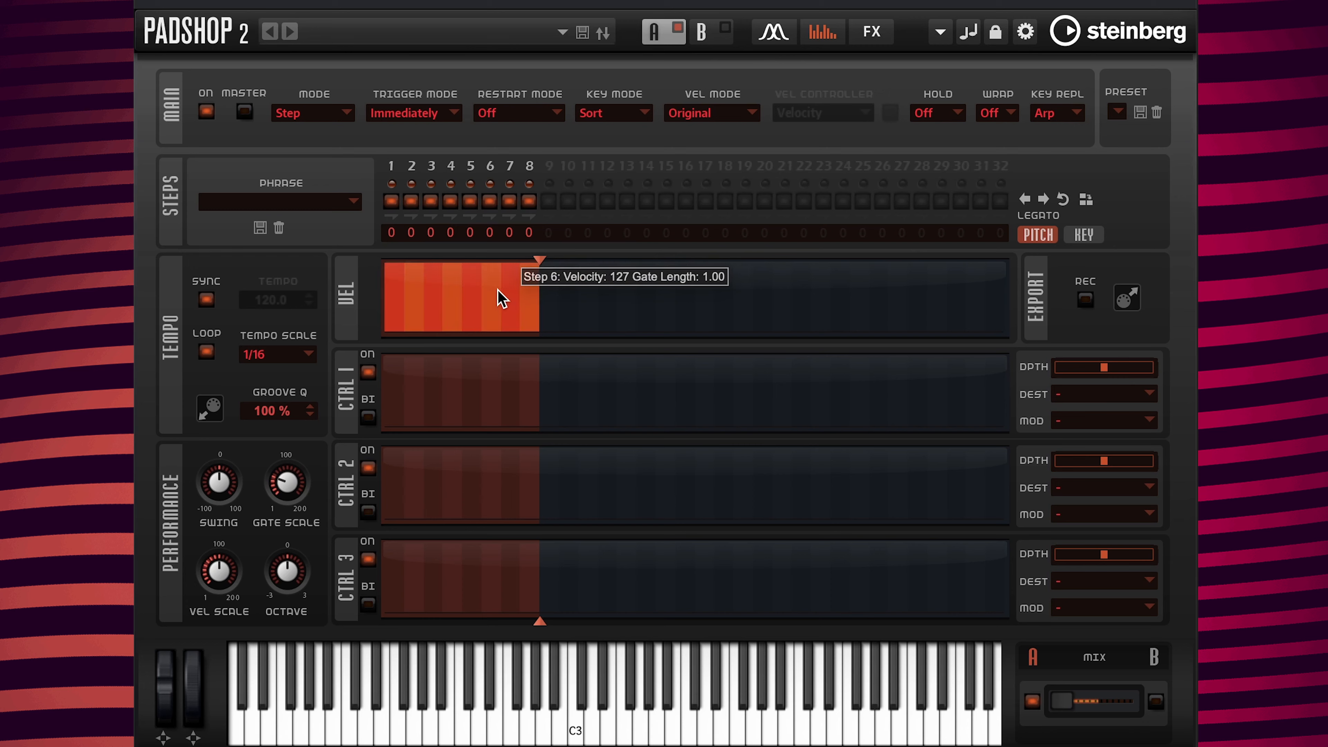
{"action": "mouse_move", "coordinate": [459, 274]}
{"action": "left_mouse_down"}
{"action": "mouse_move", "coordinate": [460, 321]}
{"action": "mouse_move", "coordinate": [459, 275]}
{"action": "left_mouse_up"}
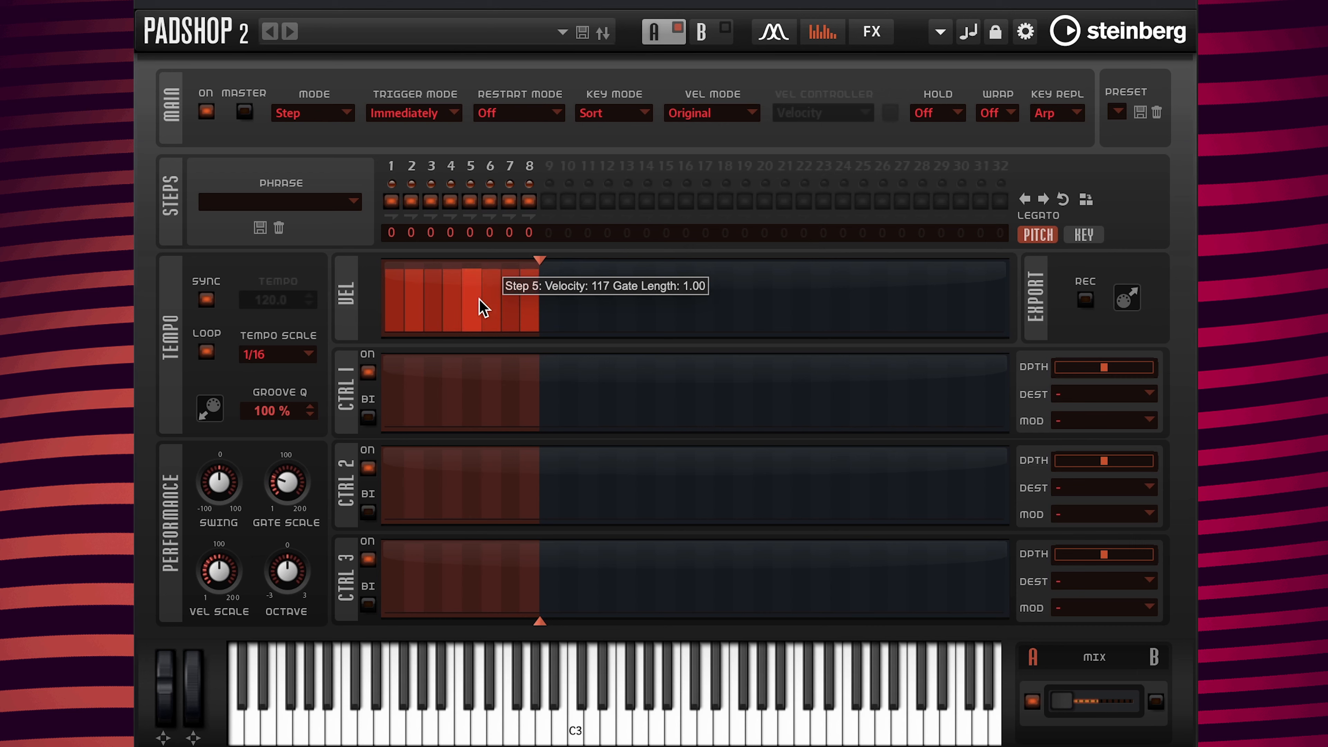
{"action": "left_click_drag", "start_coordinate": [484, 307], "coordinate": [527, 308]}
Step: Switch off steps 2, 4, 6 and 8 and lengthen the odd steps' gates to 1.79
{"action": "left_click", "coordinate": [537, 299]}
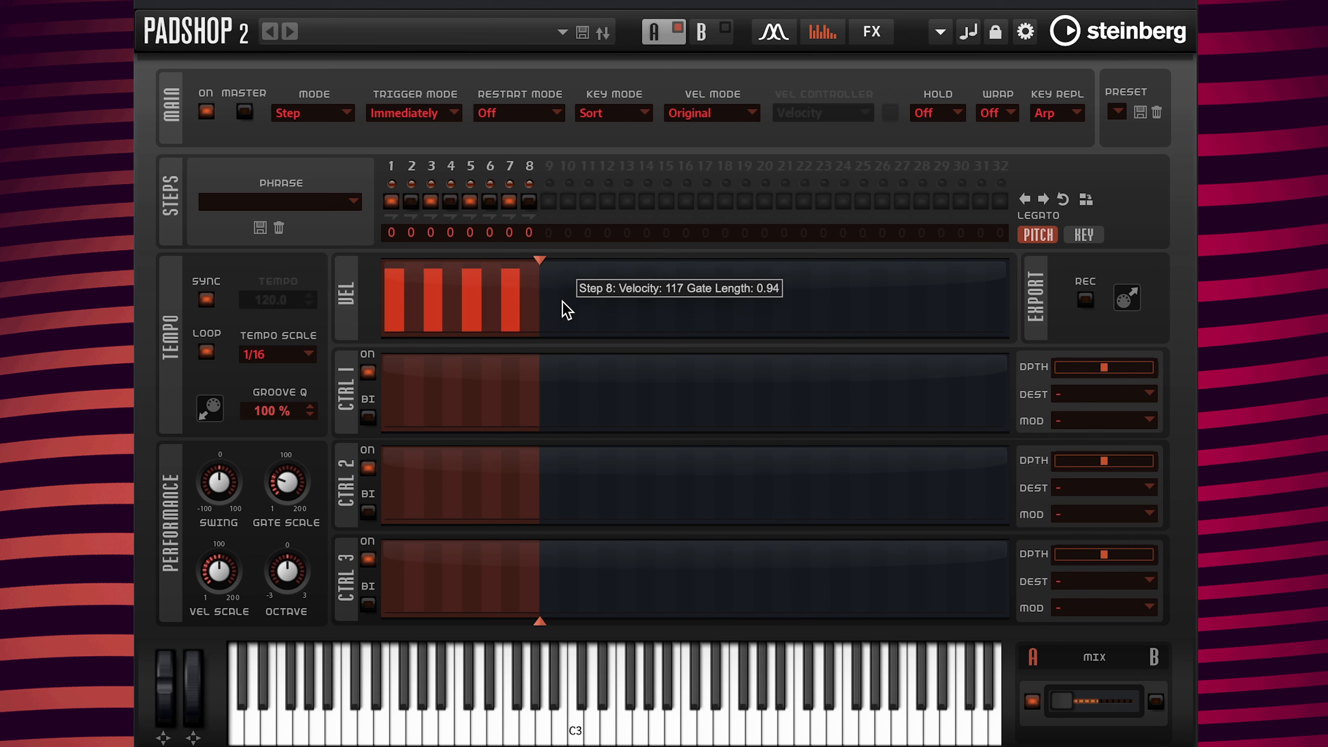
{"action": "left_click_drag", "start_coordinate": [562, 302], "coordinate": [563, 303]}
{"action": "left_click_drag", "start_coordinate": [483, 312], "coordinate": [496, 303]}
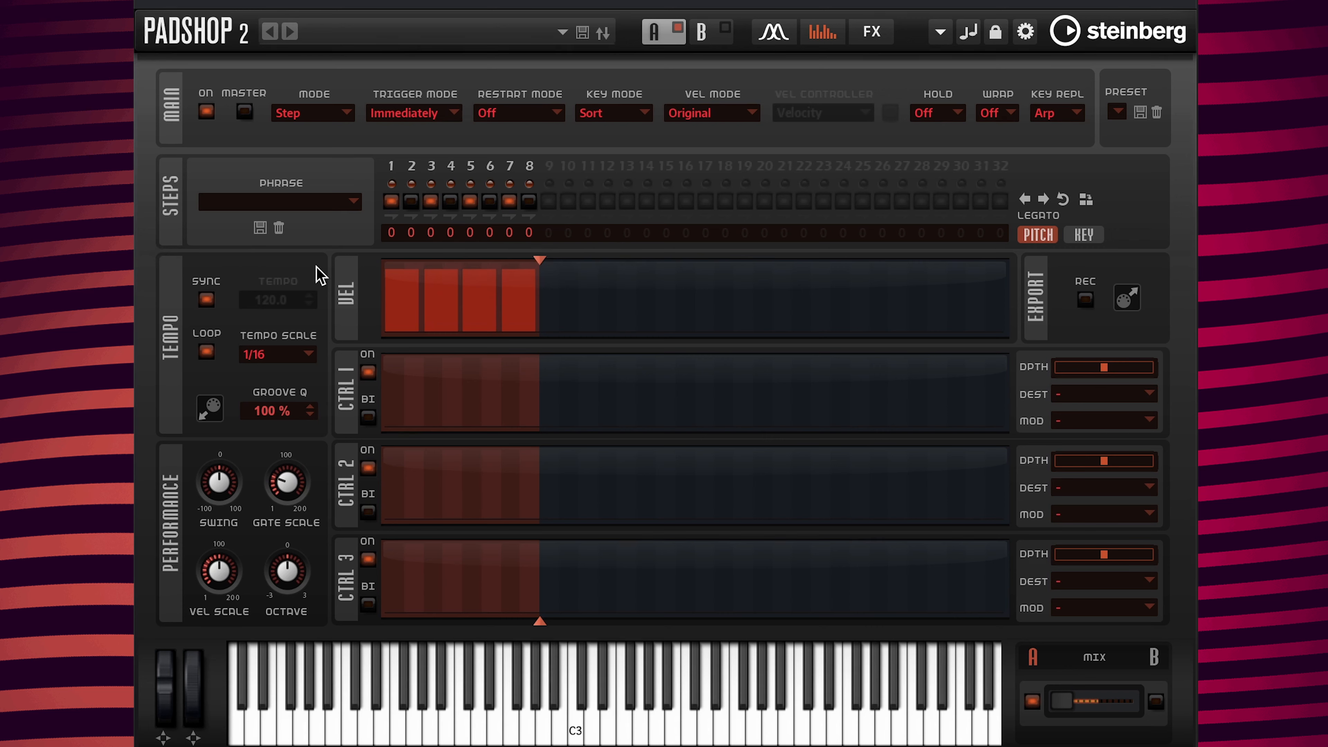
Step: Fill all gaps, reset all steps to velocity 127 and gate 1.00, enable all steps, and fill gaps again
{"action": "mouse_move", "coordinate": [393, 285]}
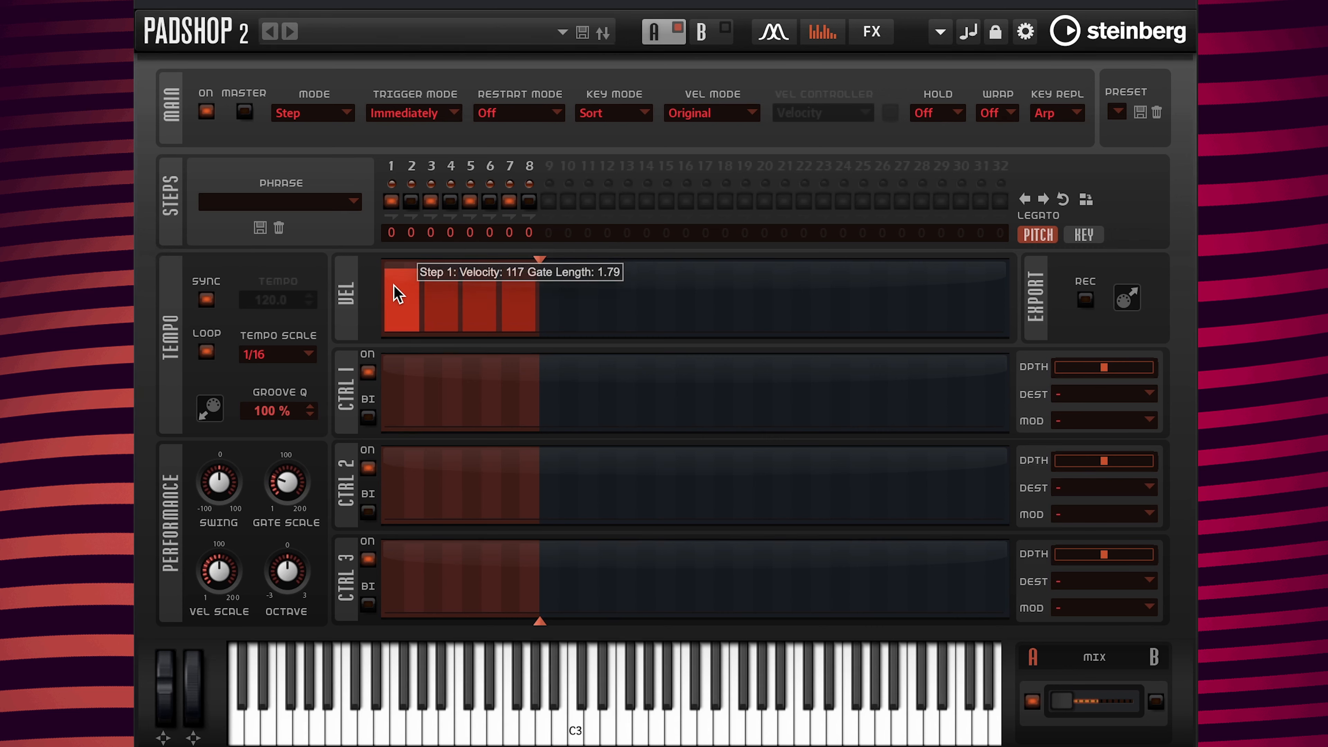
{"action": "right_click", "coordinate": [394, 285]}
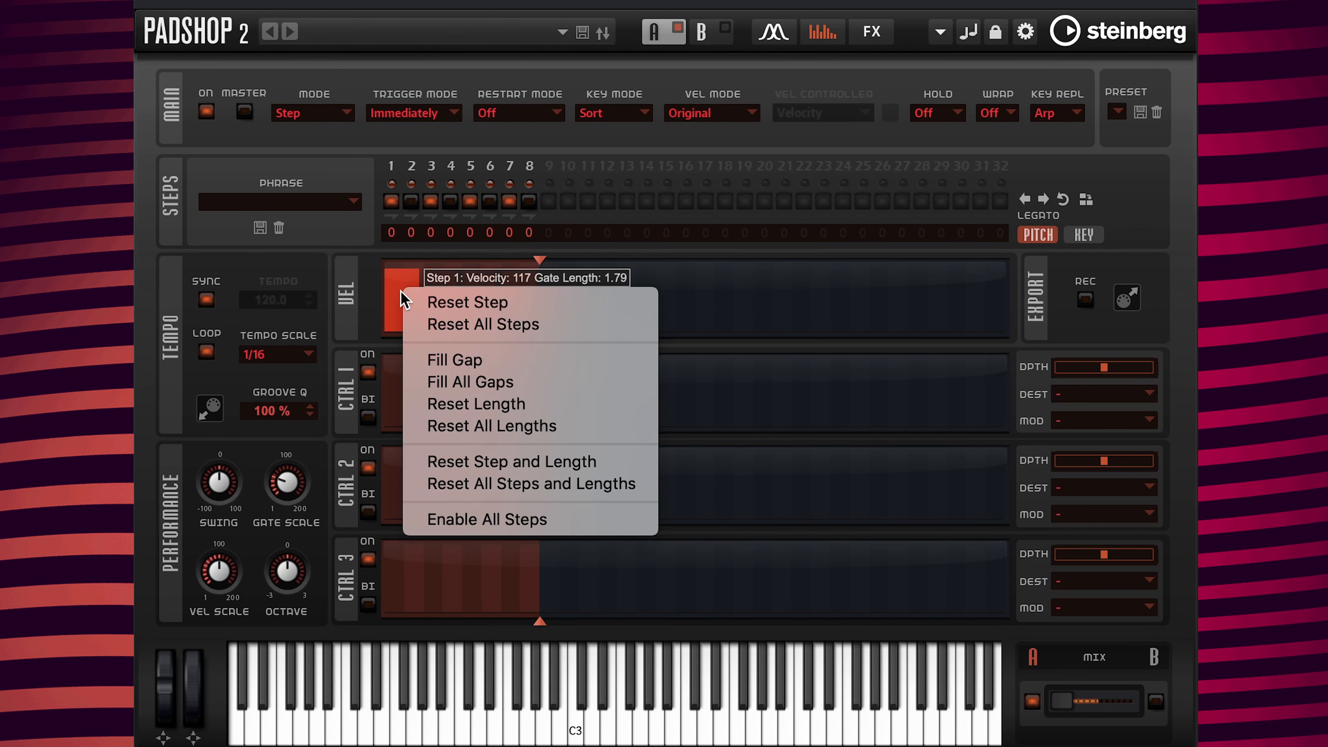
{"action": "left_click", "coordinate": [461, 389]}
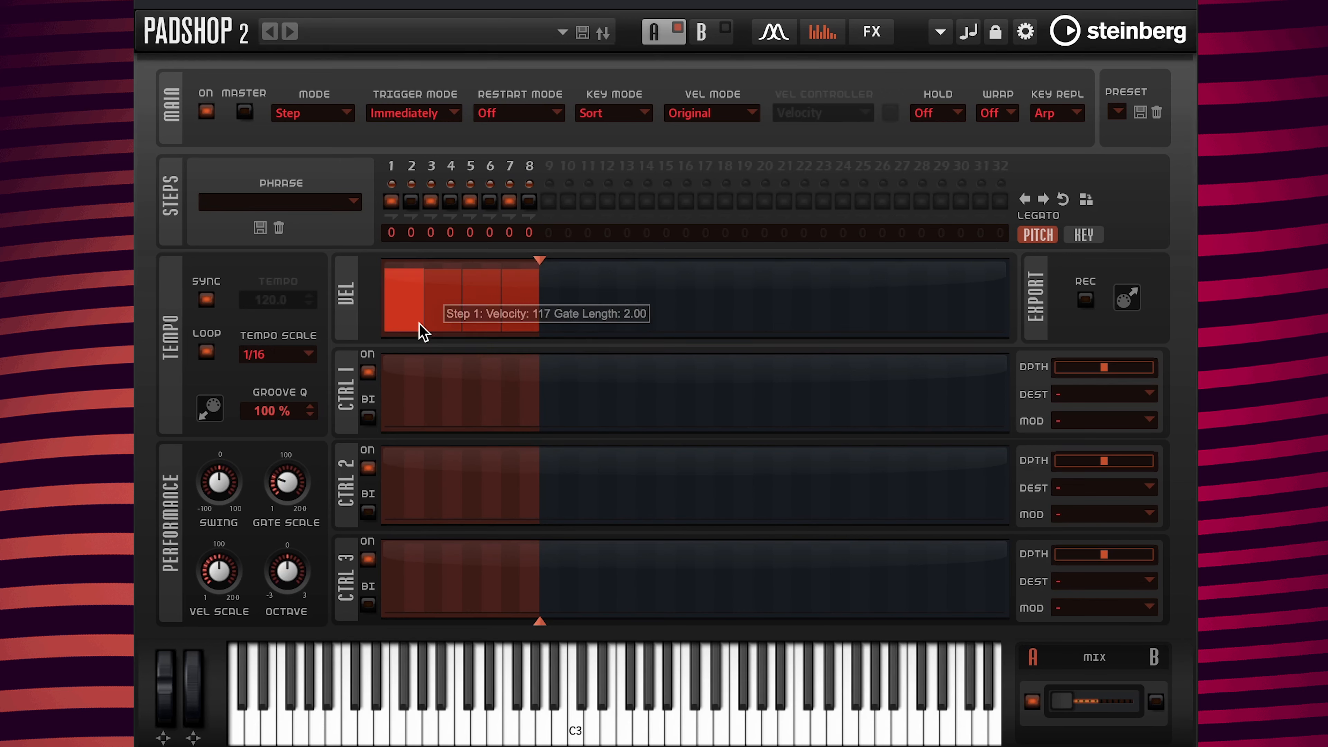
{"action": "right_click", "coordinate": [409, 307]}
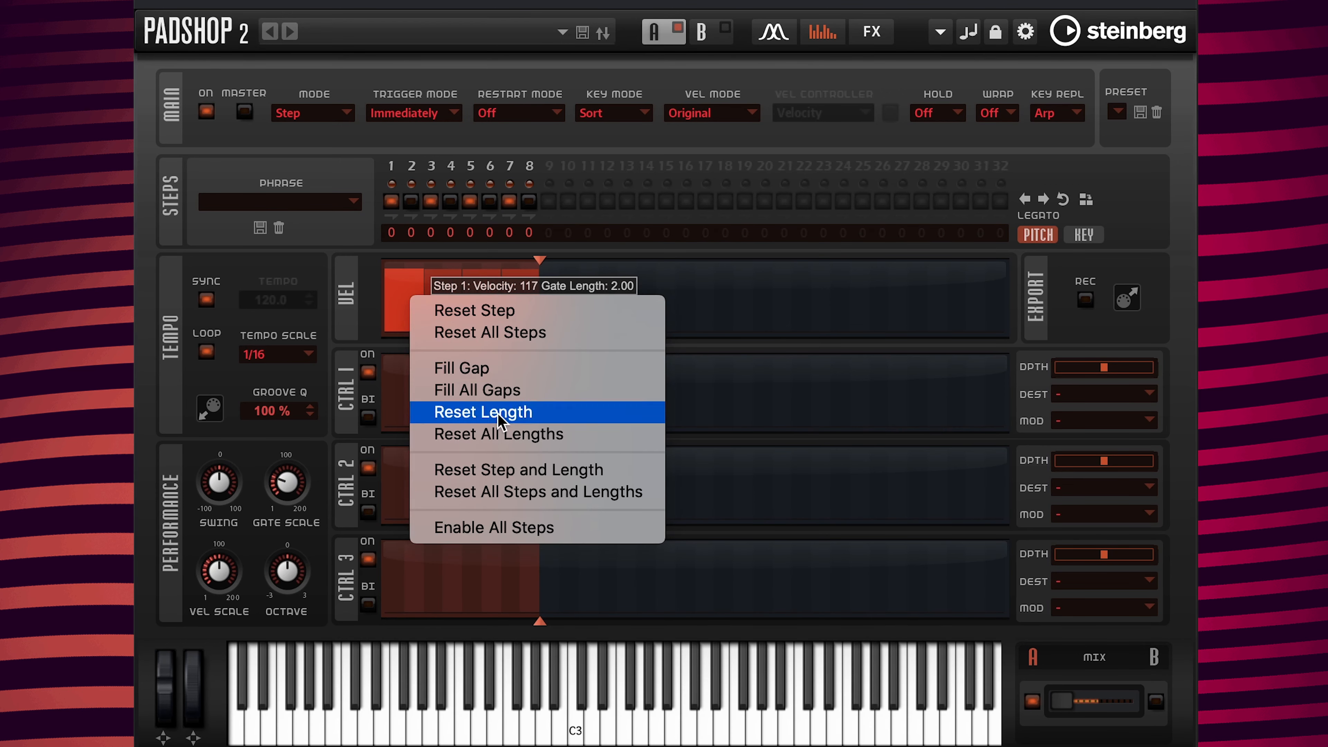
{"action": "left_click", "coordinate": [518, 493]}
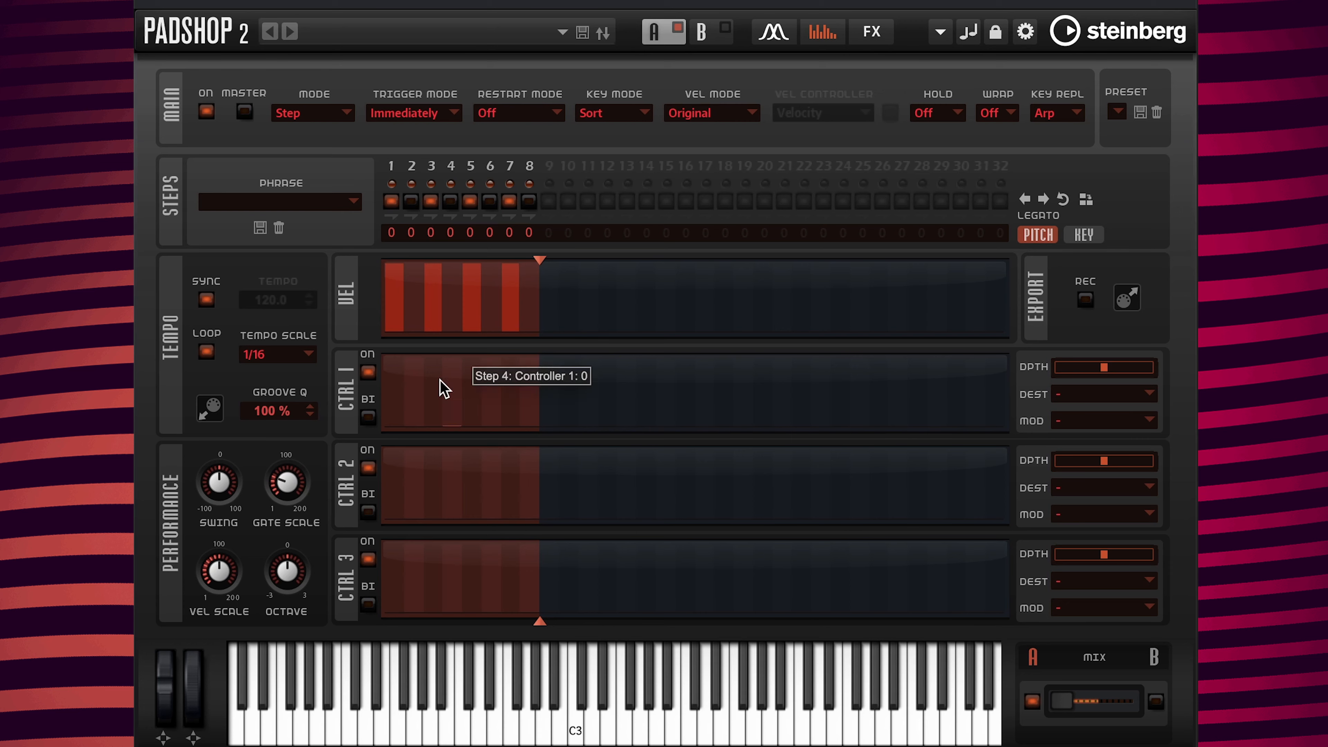
{"action": "right_click", "coordinate": [398, 299]}
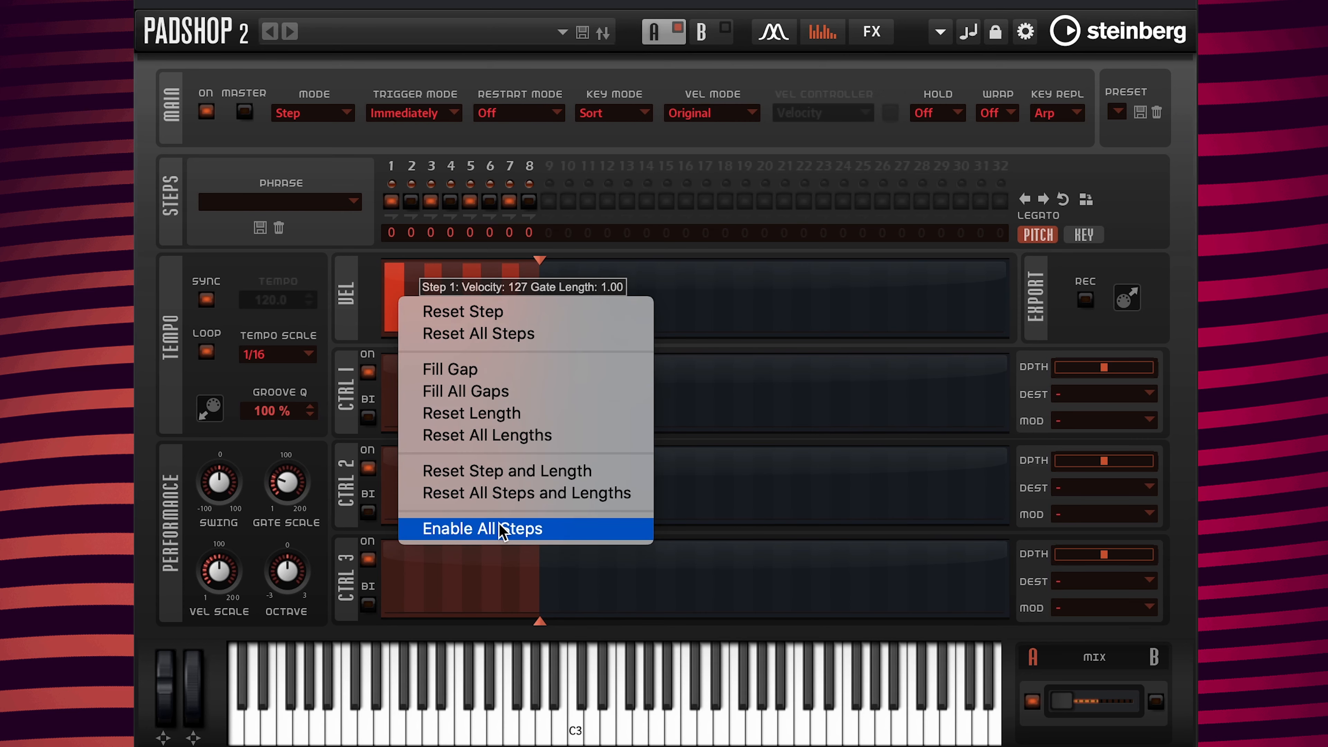
{"action": "left_click", "coordinate": [501, 527]}
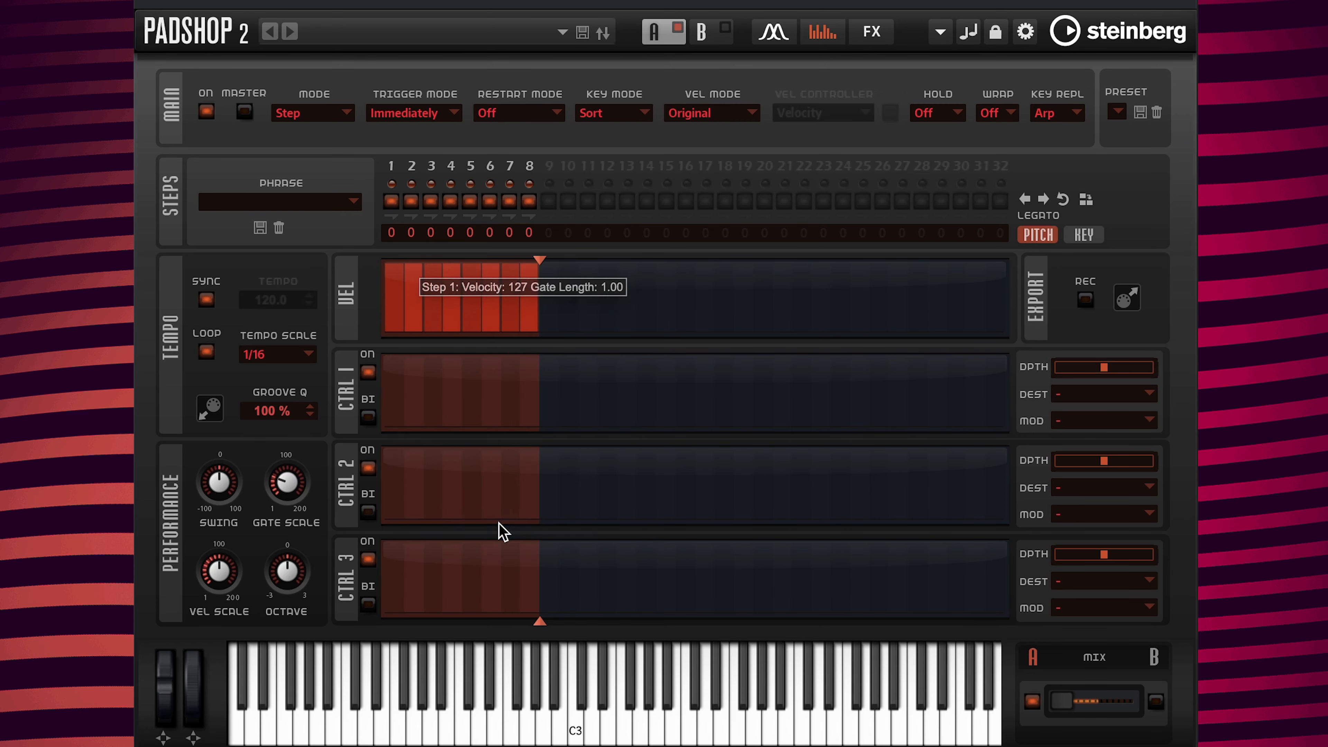
{"action": "right_click", "coordinate": [390, 292]}
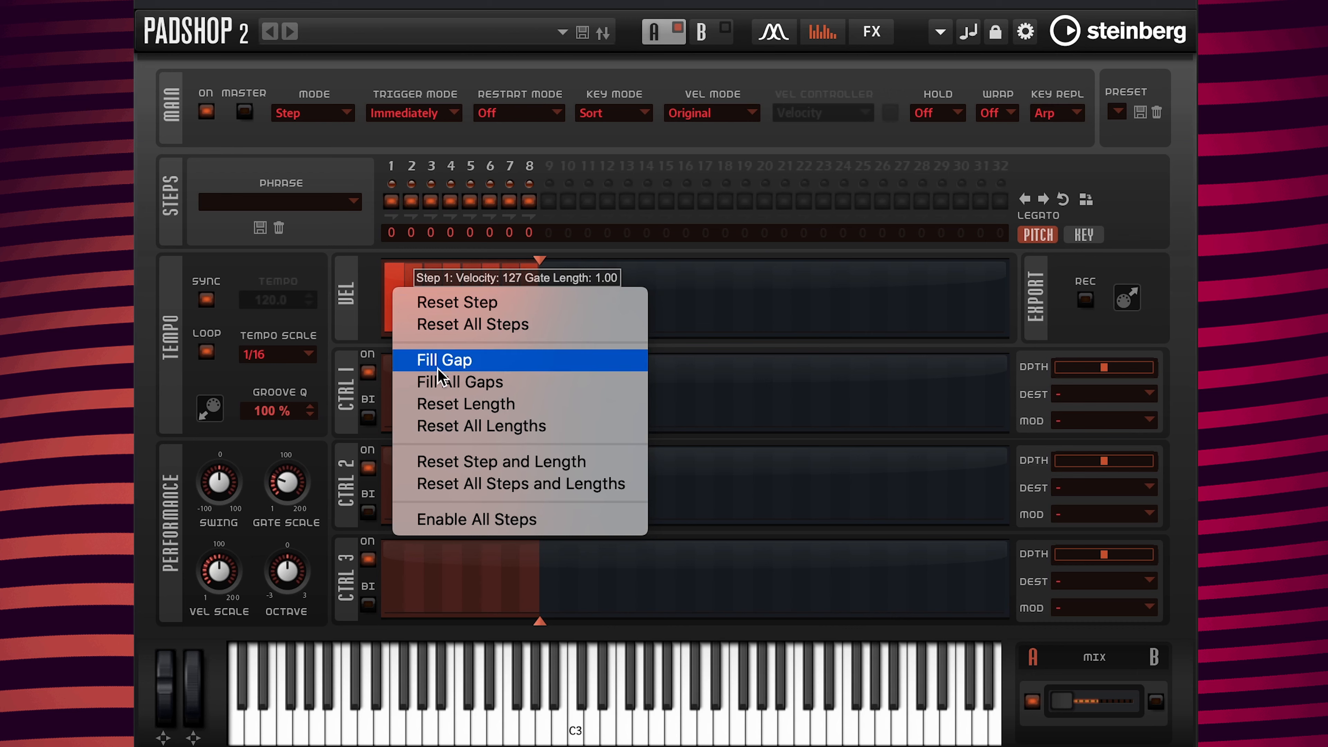
{"action": "left_click", "coordinate": [444, 381]}
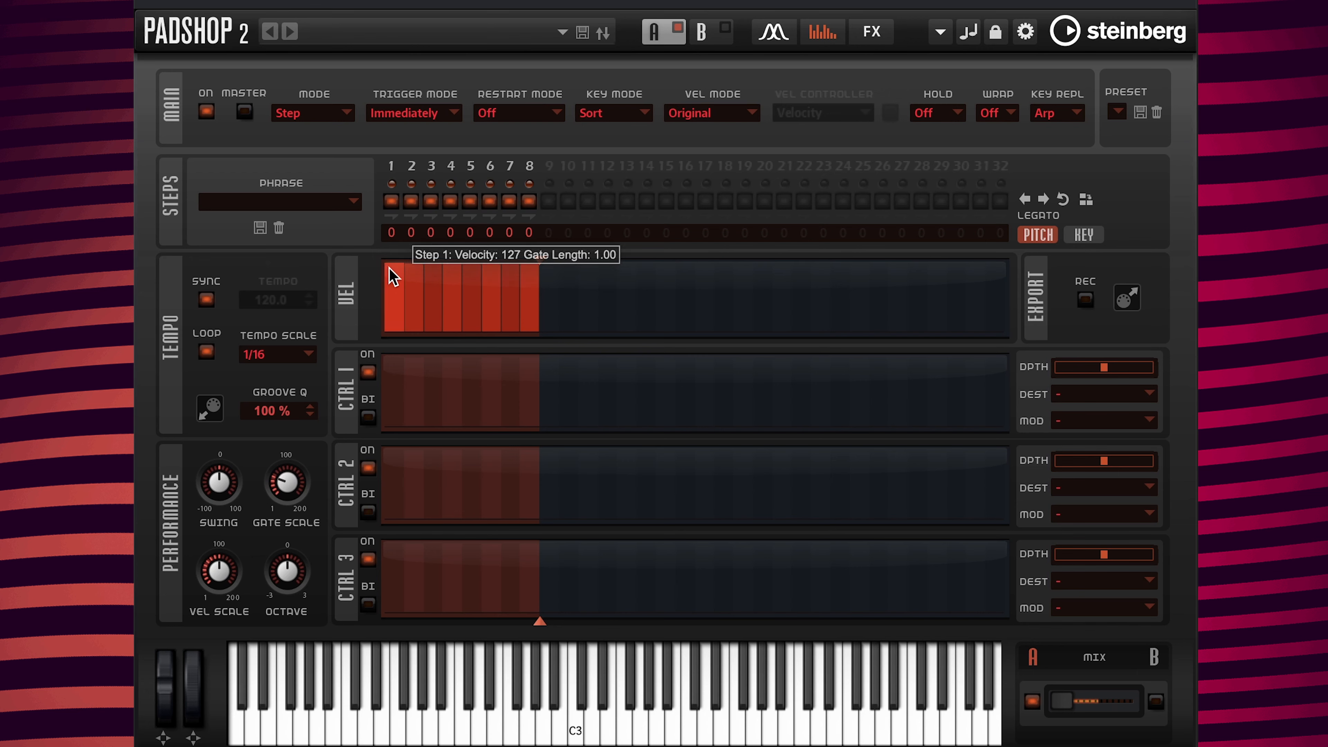
Step: Draw a rising-then-falling velocity curve over steps 1–8 and extend the phrase to 16 steps
{"action": "left_click_drag", "start_coordinate": [388, 266], "coordinate": [537, 331]}
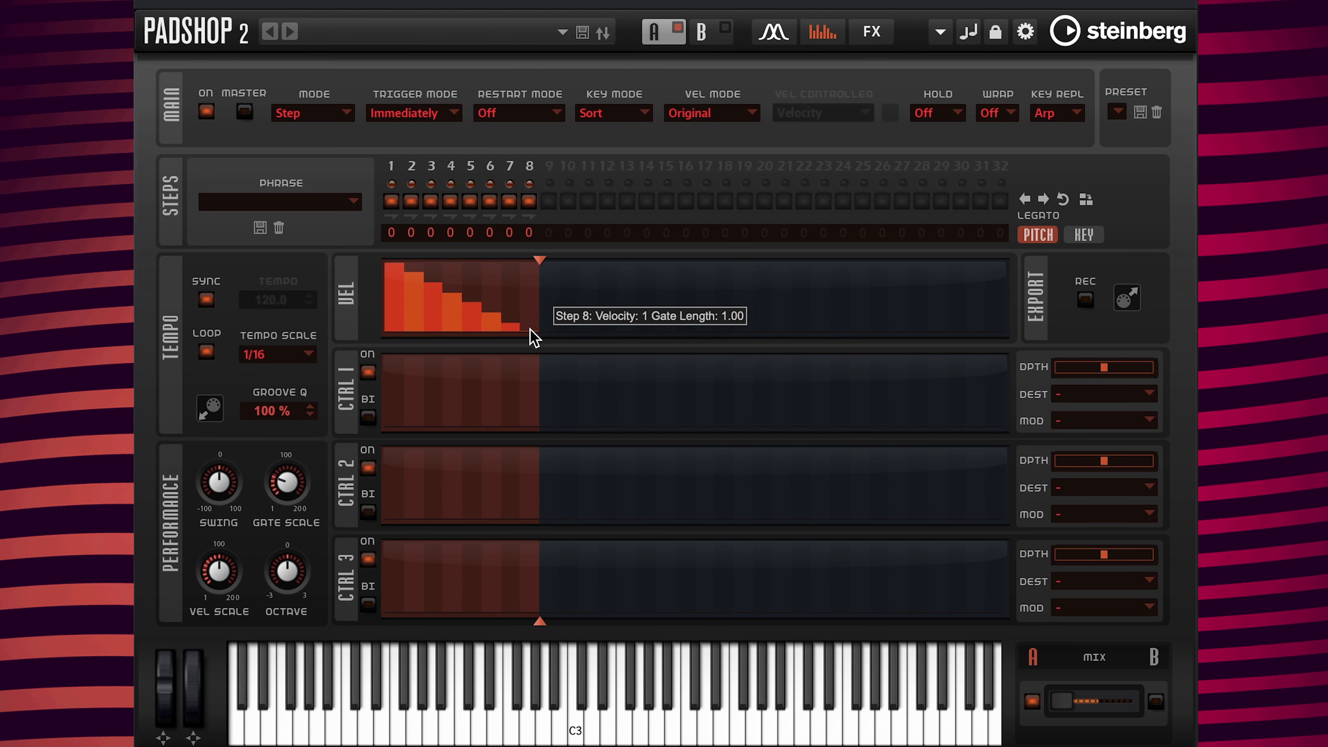
{"action": "left_click_drag", "start_coordinate": [533, 337], "coordinate": [536, 264]}
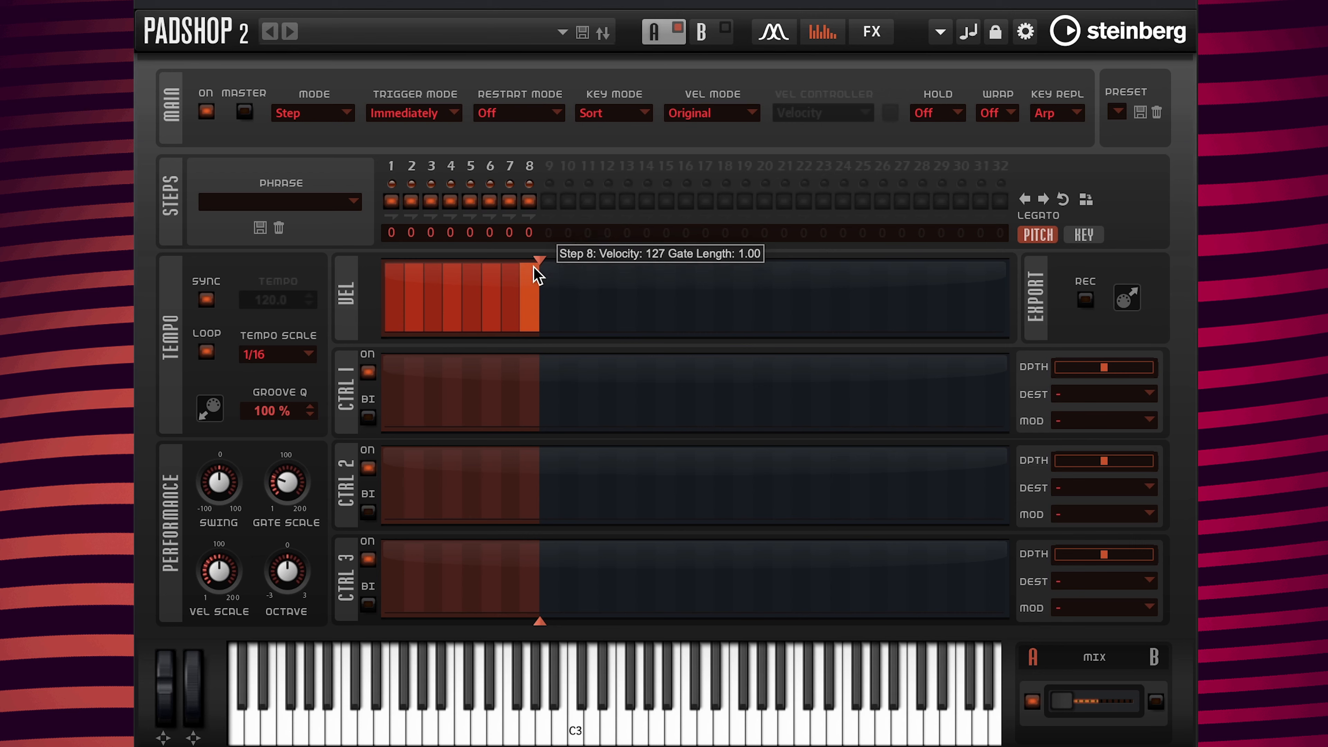
{"action": "left_click_drag", "start_coordinate": [528, 273], "coordinate": [379, 334]}
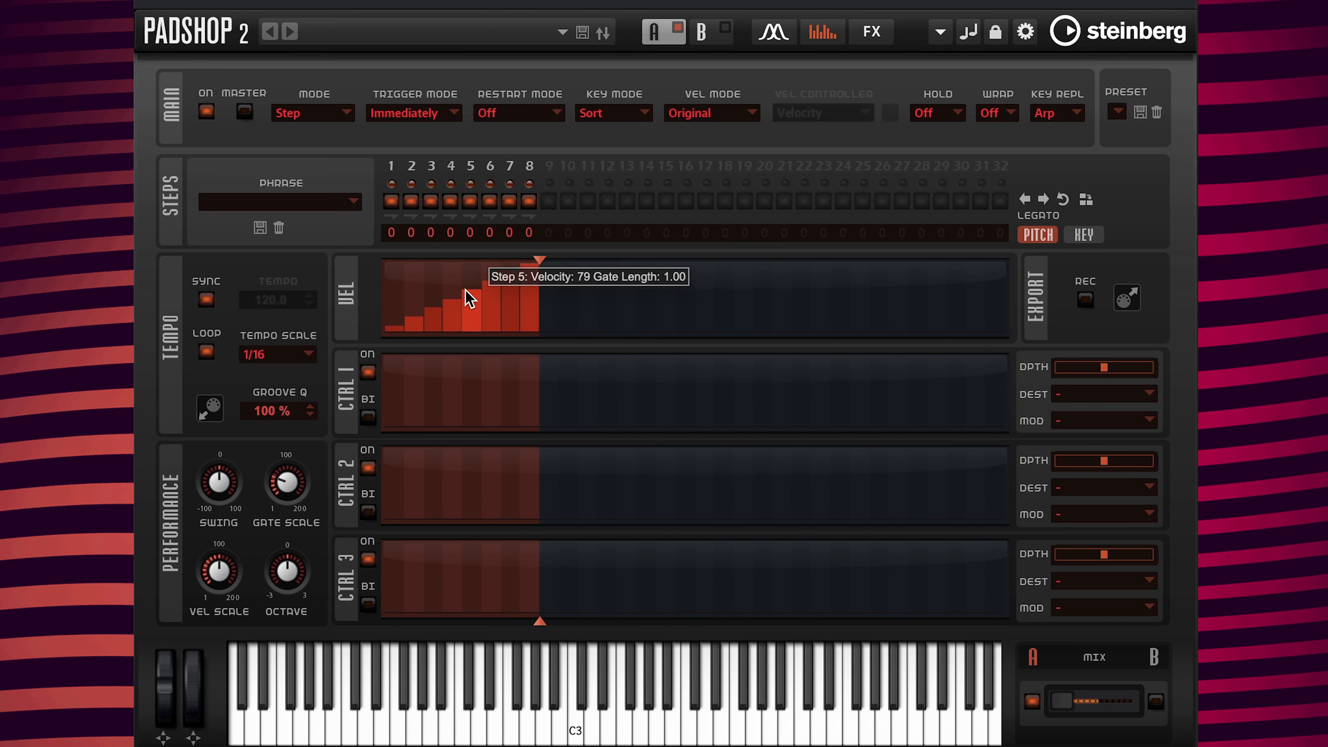
{"action": "mouse_move", "coordinate": [466, 291]}
{"action": "left_mouse_down"}
{"action": "mouse_move", "coordinate": [531, 319]}
{"action": "mouse_move", "coordinate": [541, 341]}
{"action": "left_mouse_up"}
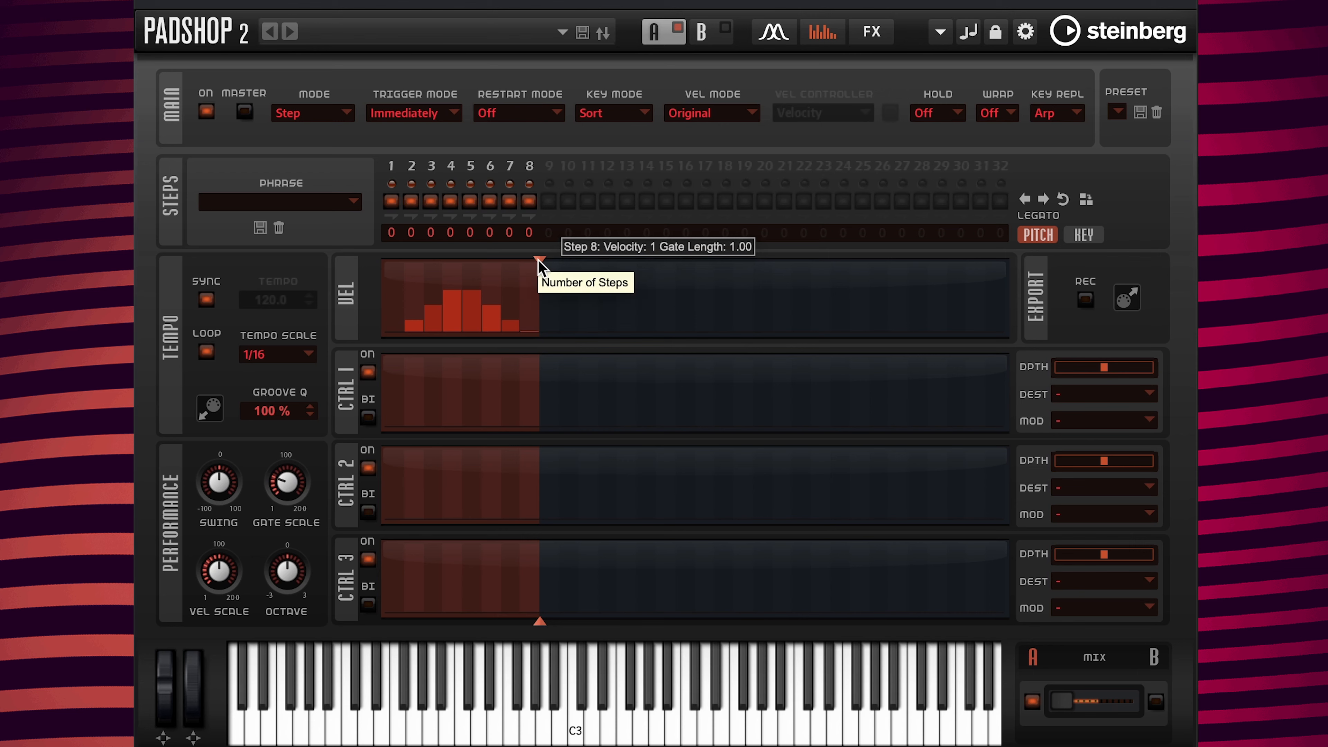
{"action": "left_click_drag", "start_coordinate": [539, 261], "coordinate": [694, 265]}
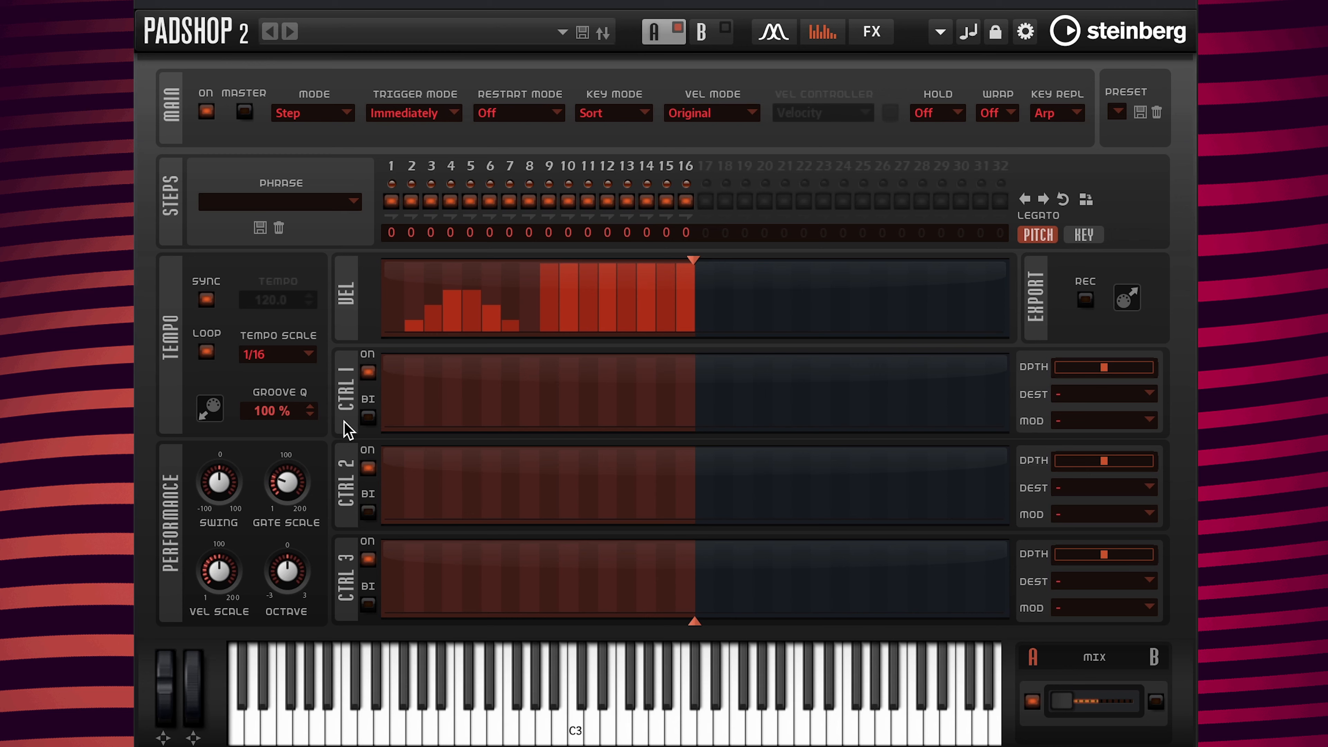
Step: Route Ctrl 1 to Cutoff at depth -80 and draw it falling from full at step 9 to near zero at step 16
{"action": "left_click", "coordinate": [1091, 397]}
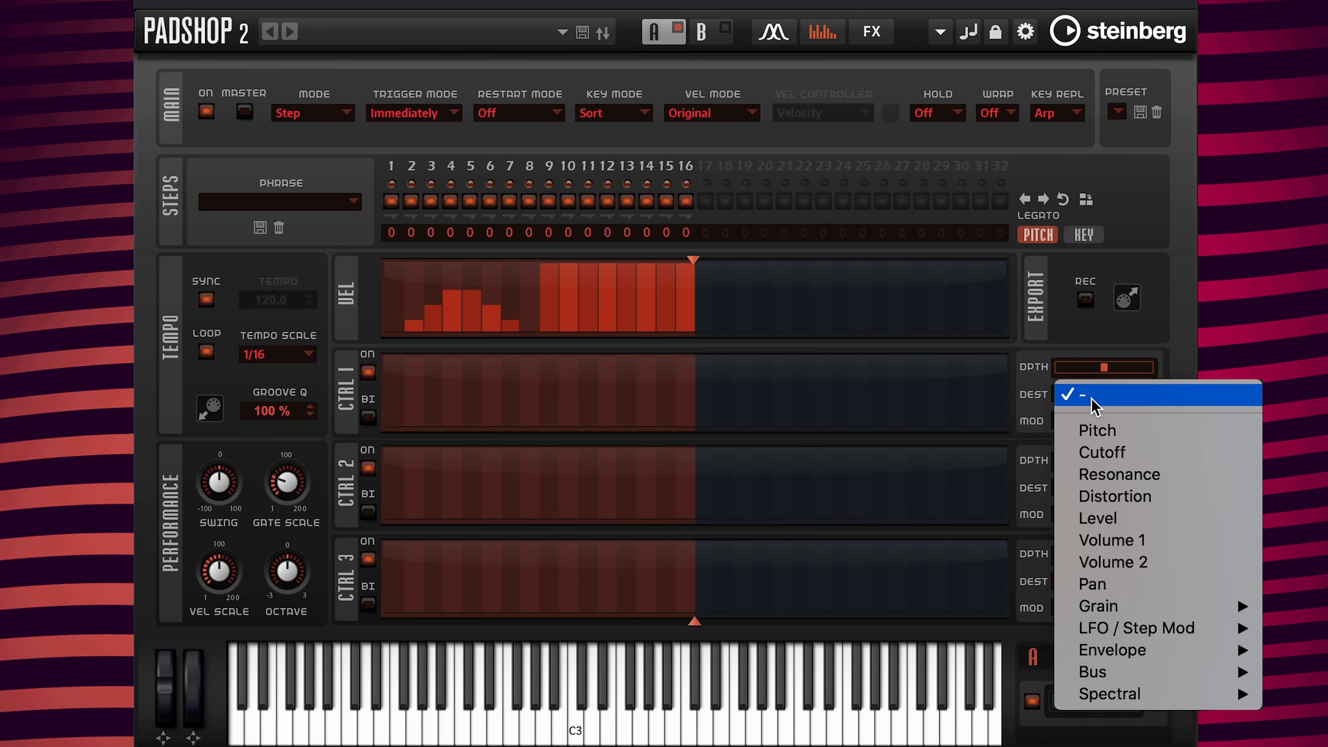
{"action": "left_click", "coordinate": [1099, 451]}
{"action": "mouse_move", "coordinate": [1103, 372]}
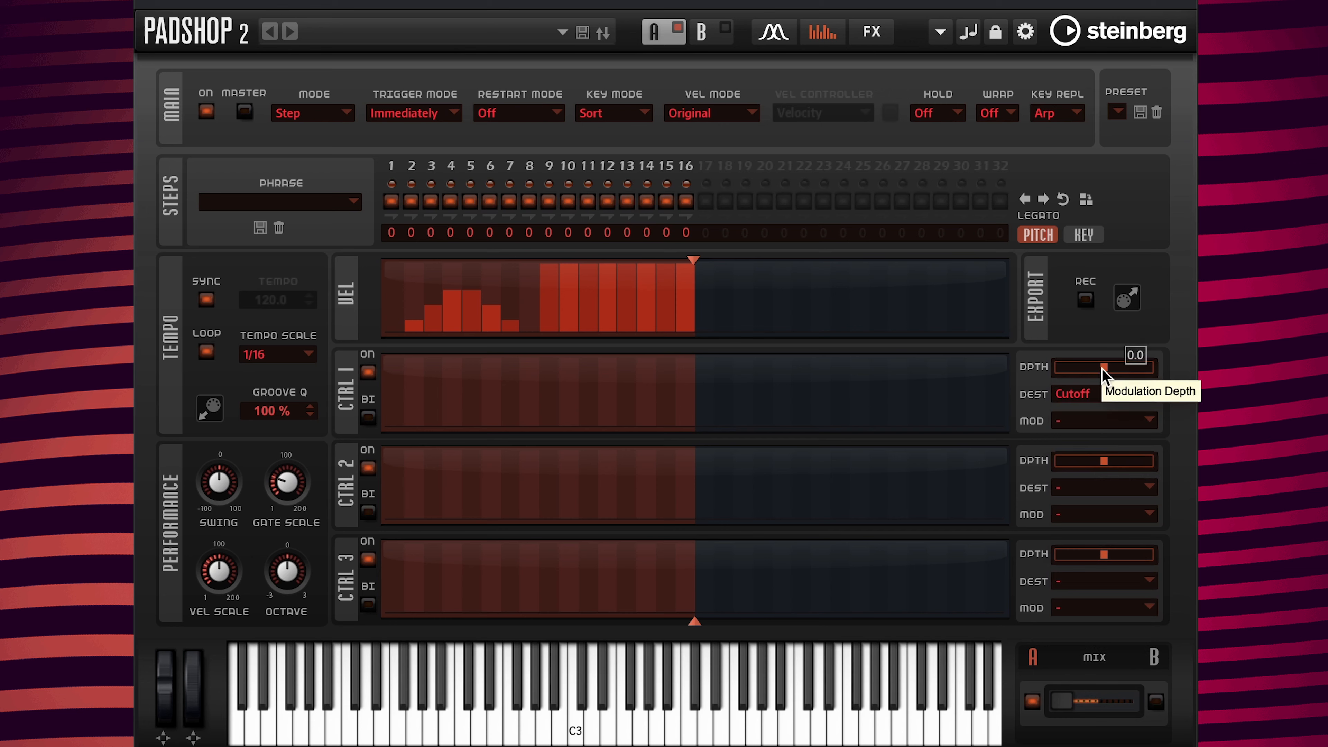
{"action": "left_click_drag", "start_coordinate": [1101, 368], "coordinate": [1061, 364]}
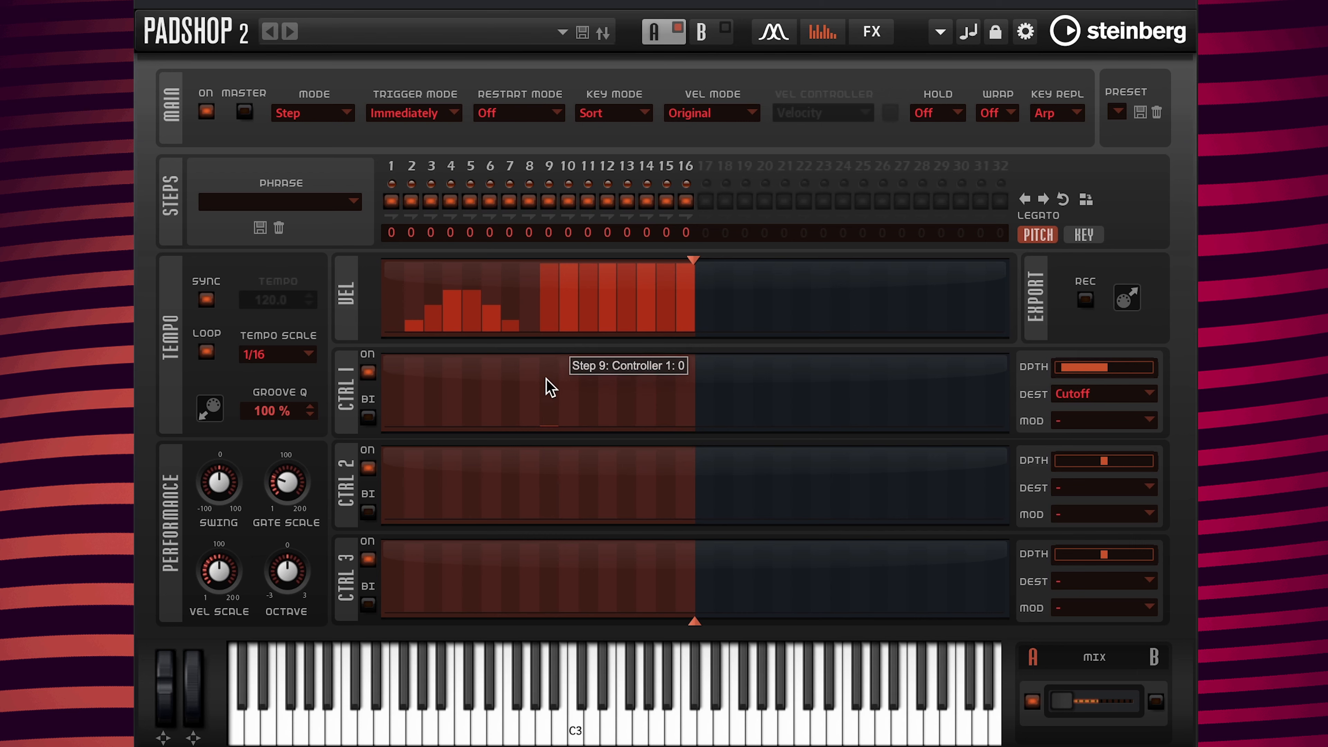
{"action": "left_click_drag", "start_coordinate": [553, 404], "coordinate": [551, 361]}
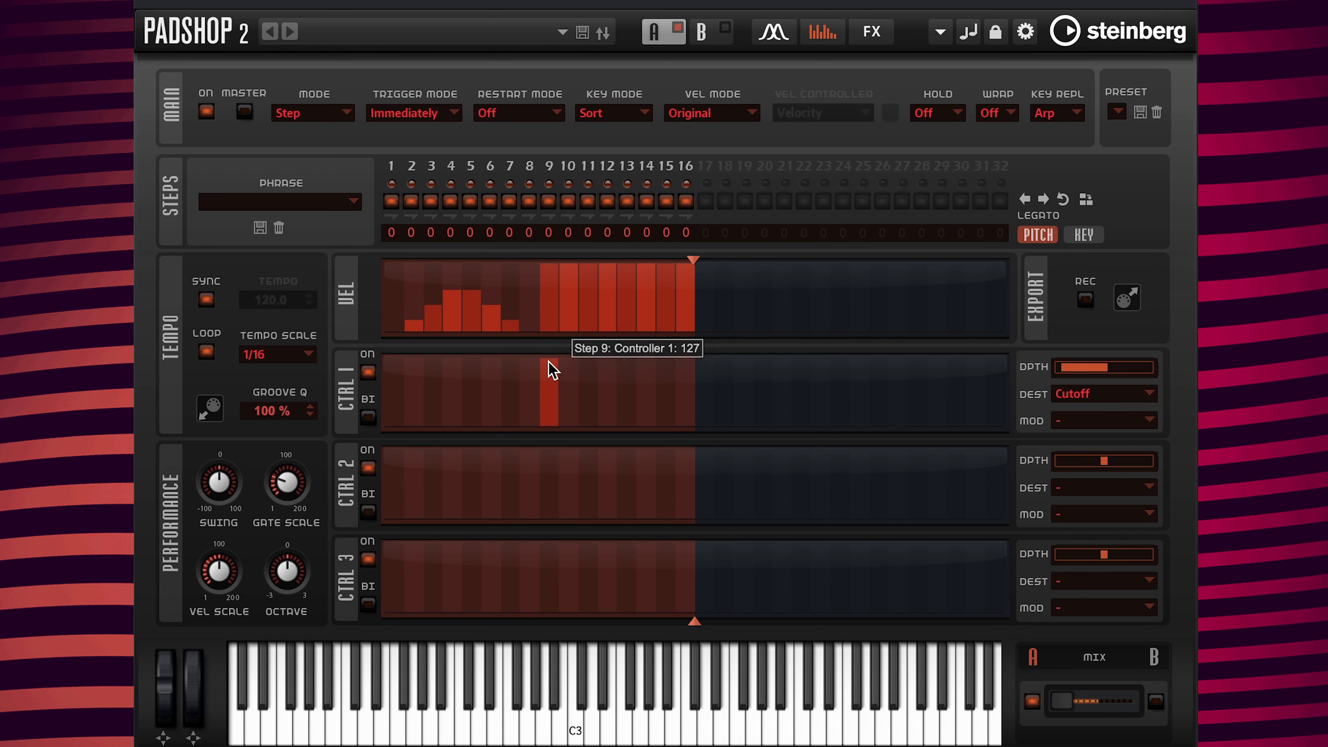
{"action": "left_click_drag", "start_coordinate": [548, 361], "coordinate": [688, 425]}
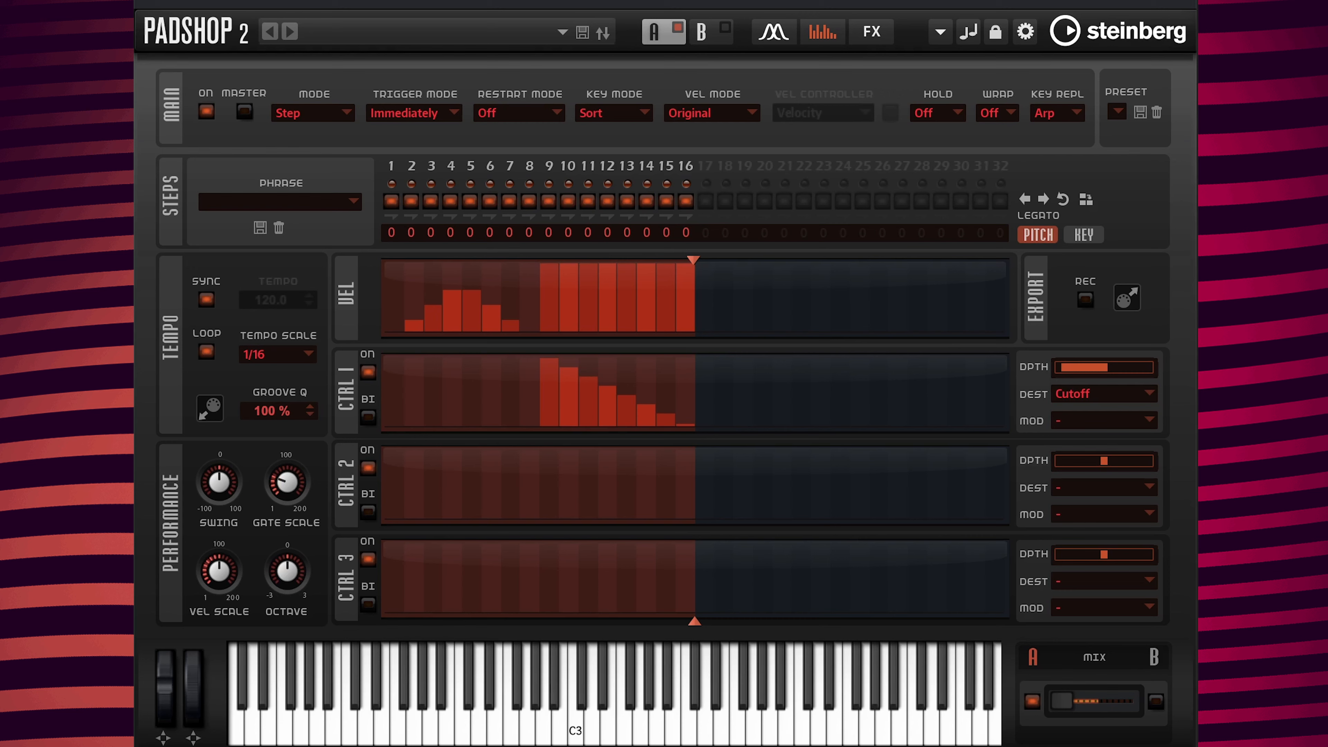
Step: Duplicate the phrase to 32 steps and draw Ctrl 1 rising from near zero at step 25 to full at step 32
{"action": "left_click", "coordinate": [1086, 201]}
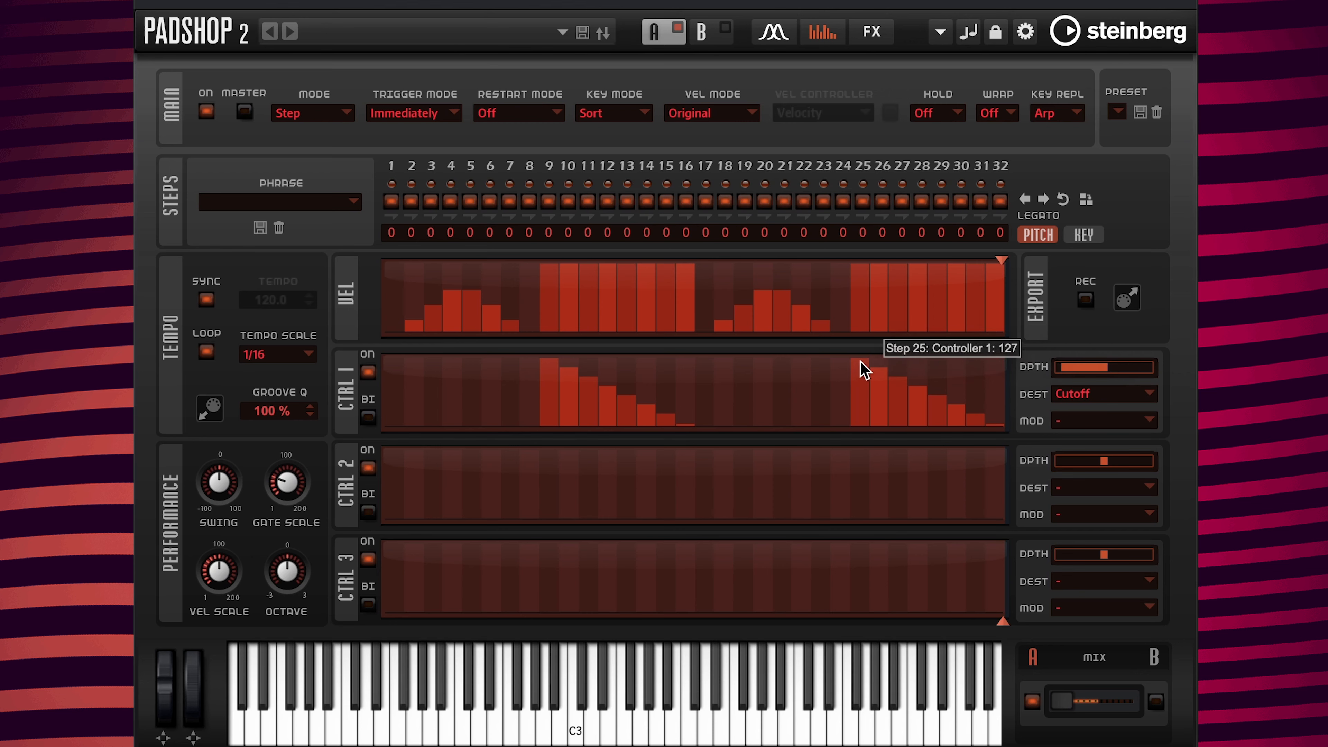
{"action": "left_click_drag", "start_coordinate": [859, 359], "coordinate": [1000, 356]}
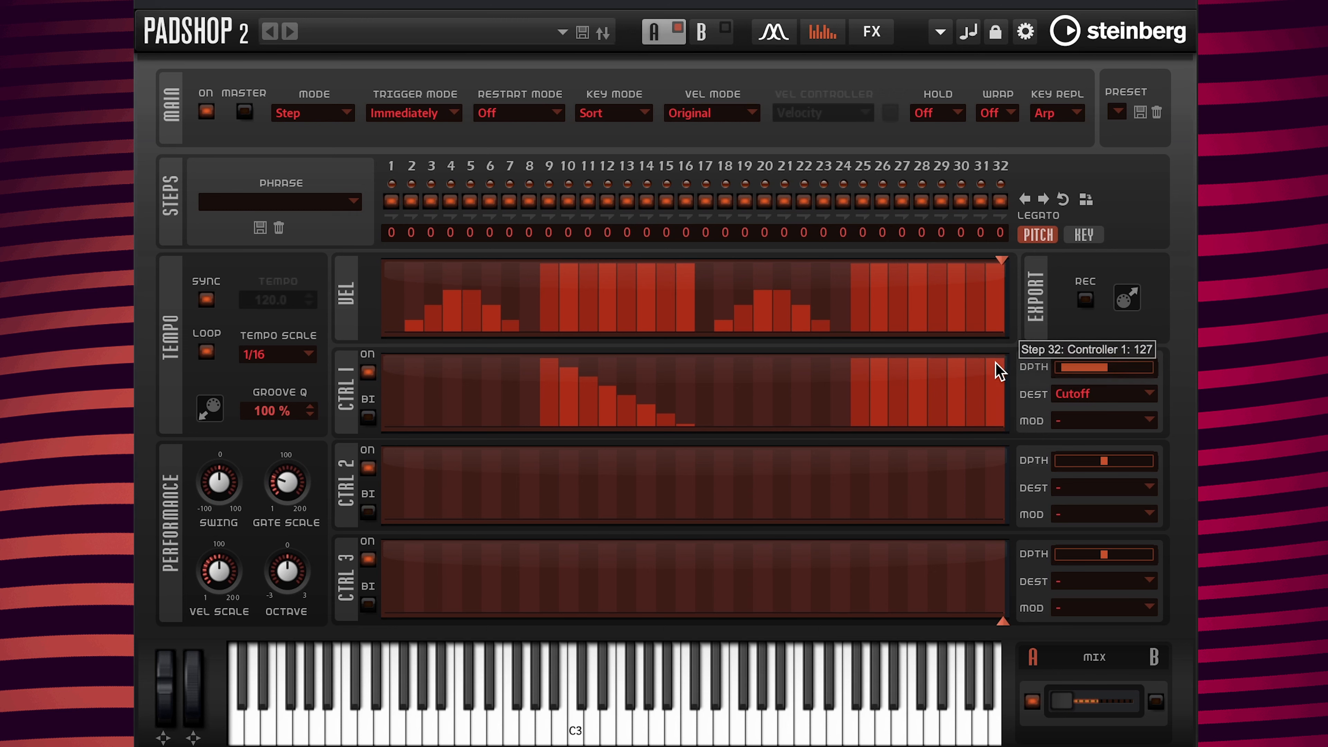
{"action": "left_click_drag", "start_coordinate": [996, 370], "coordinate": [861, 426]}
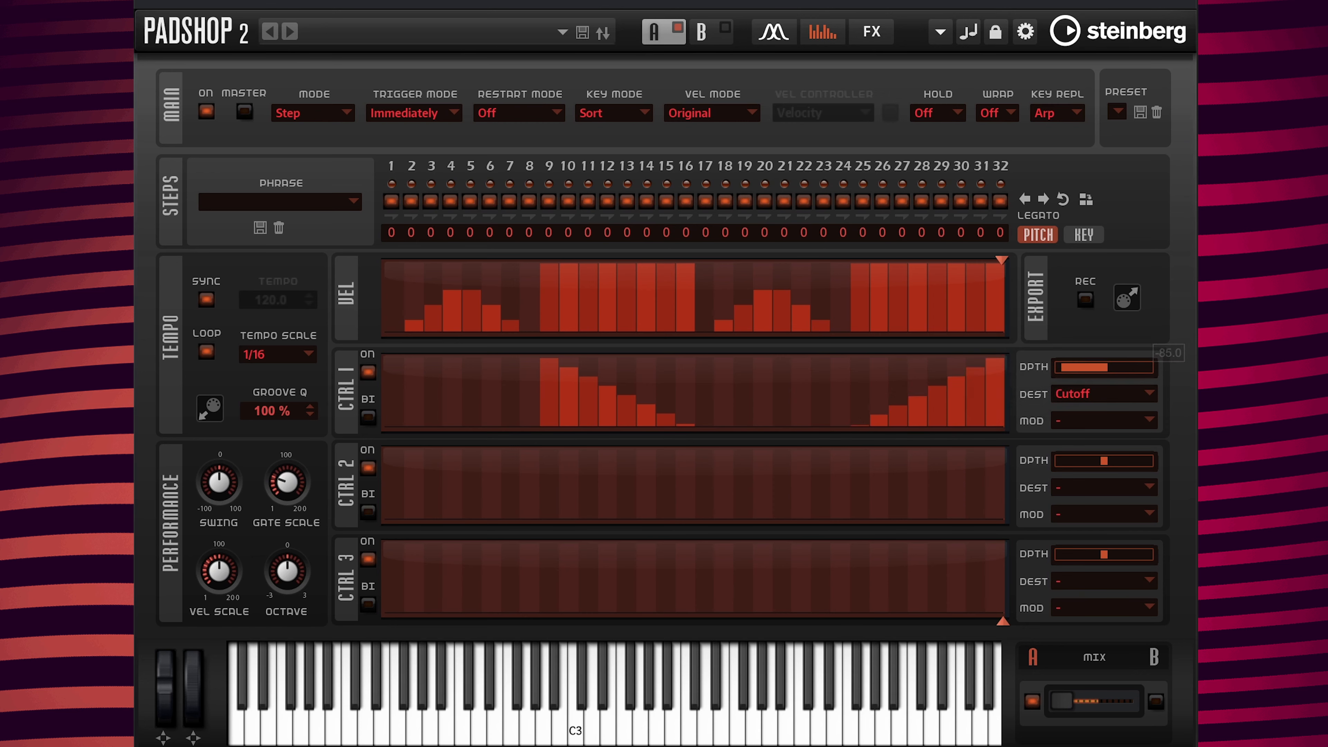